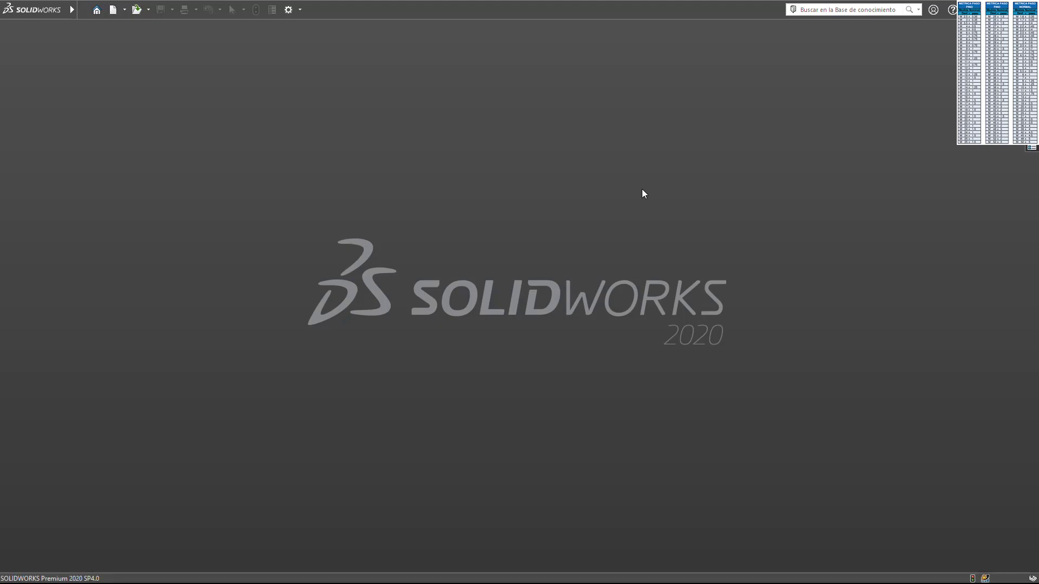
Create a new empty assembly from the assem template and show the Design Library's TORNILLERIA fasteners
key(ctrl+n)
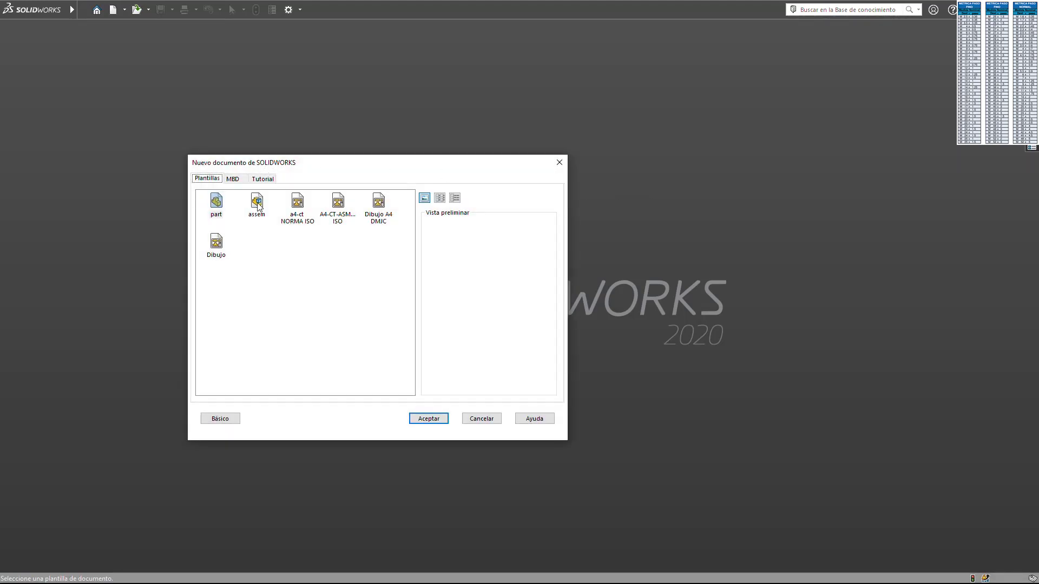
double_click(257, 202)
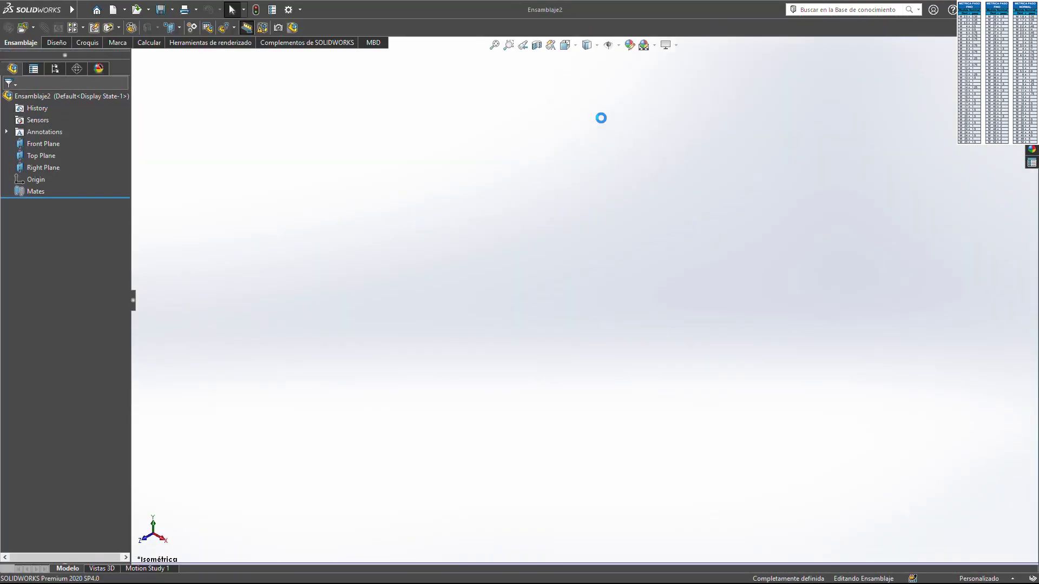
key(Escape)
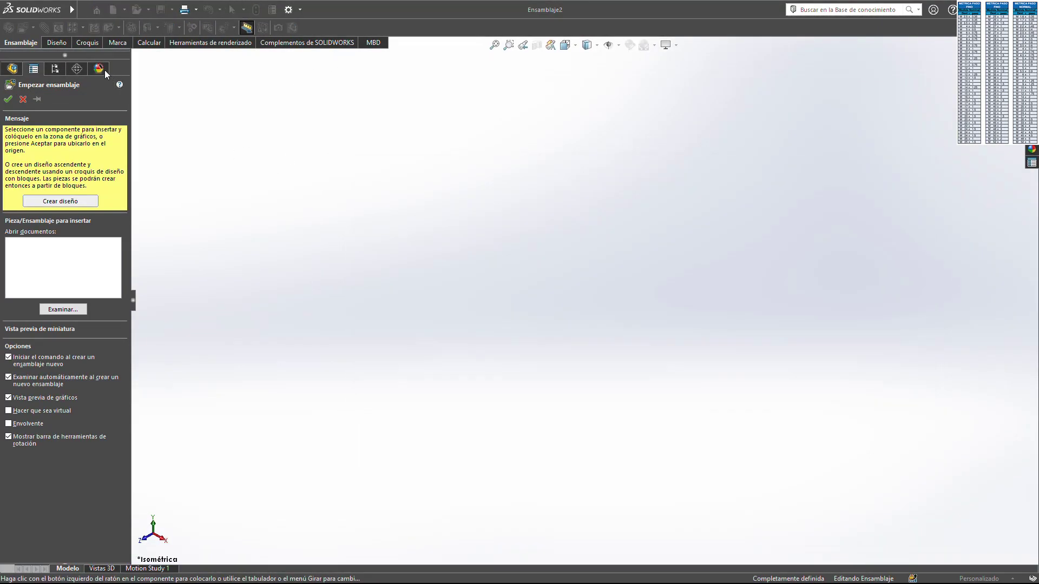
key(Escape)
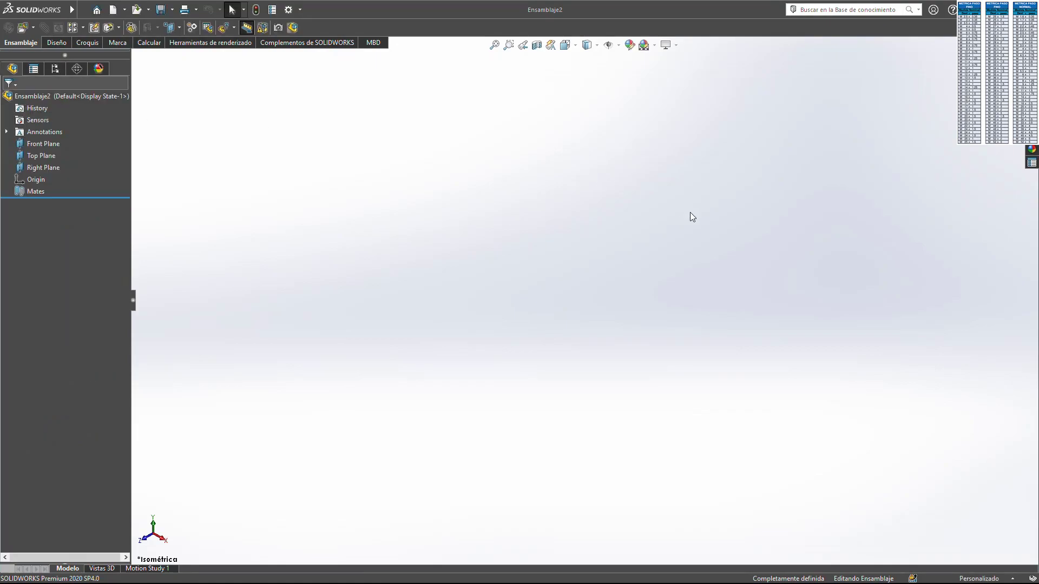
click(1031, 110)
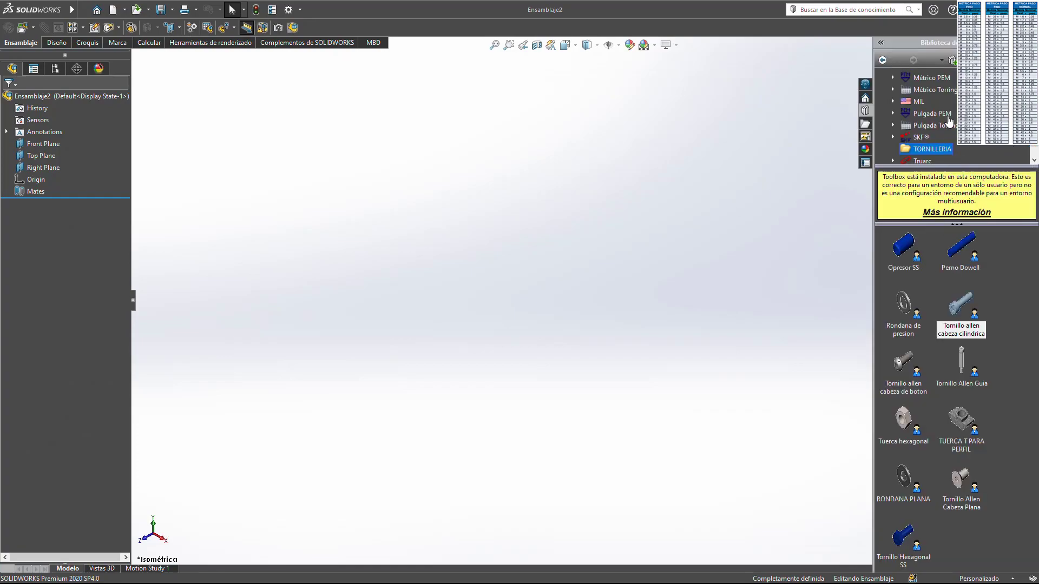
scroll(947, 120, down, 3)
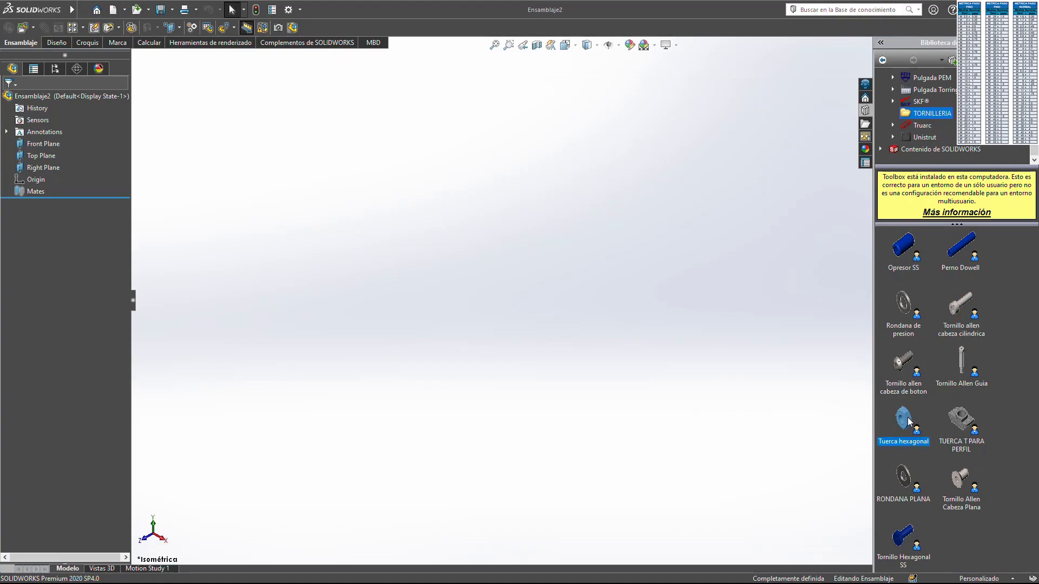
Insert one Tuerca hexagonal nut with configuration M06 into the assembly
mouse_move(909, 423)
mouse_down()
mouse_move(838, 377)
mouse_move(537, 292)
mouse_up()
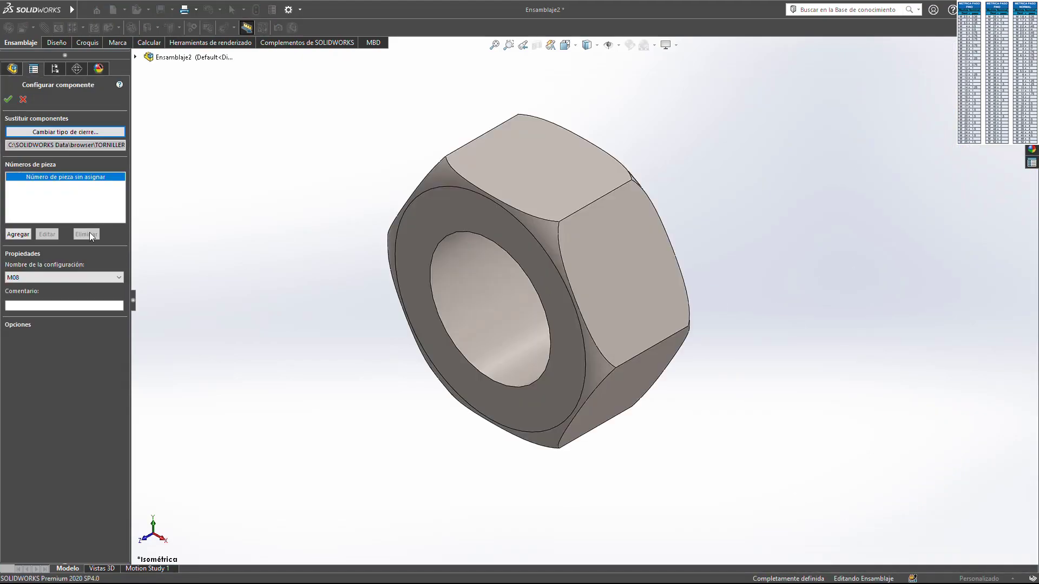
click(21, 278)
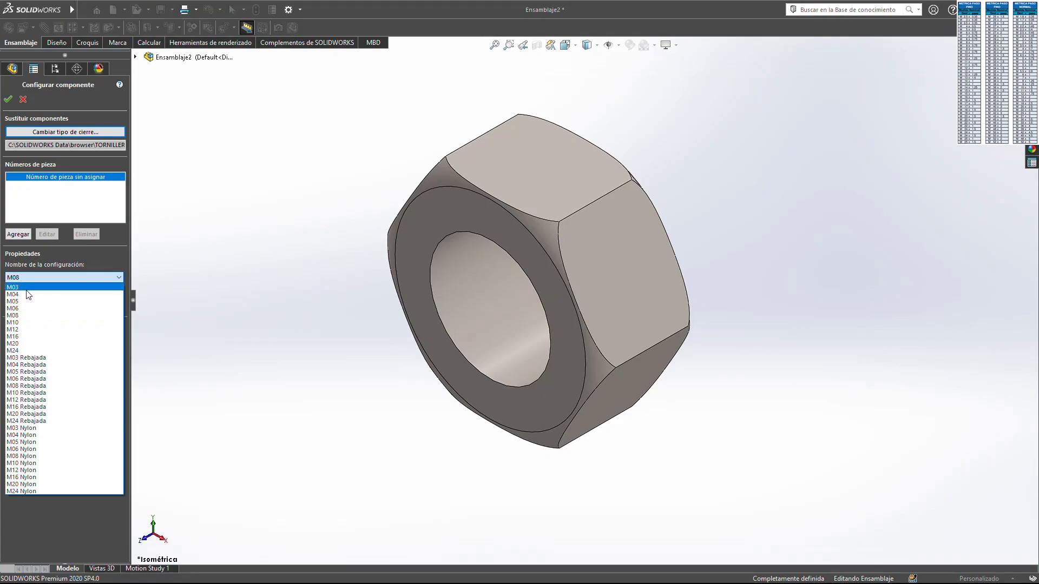
click(25, 316)
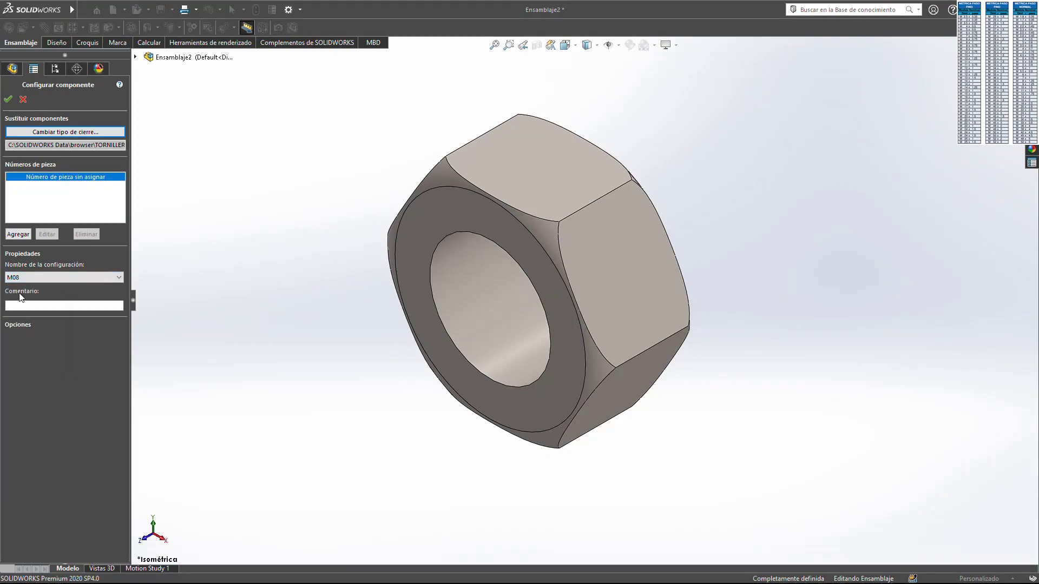
click(49, 280)
click(27, 307)
click(7, 99)
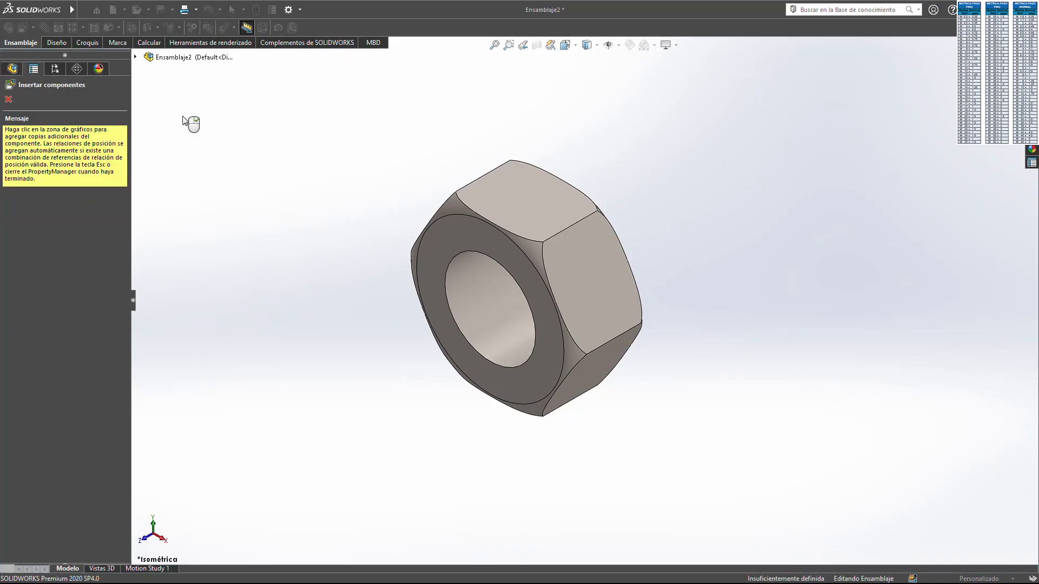
key(Escape)
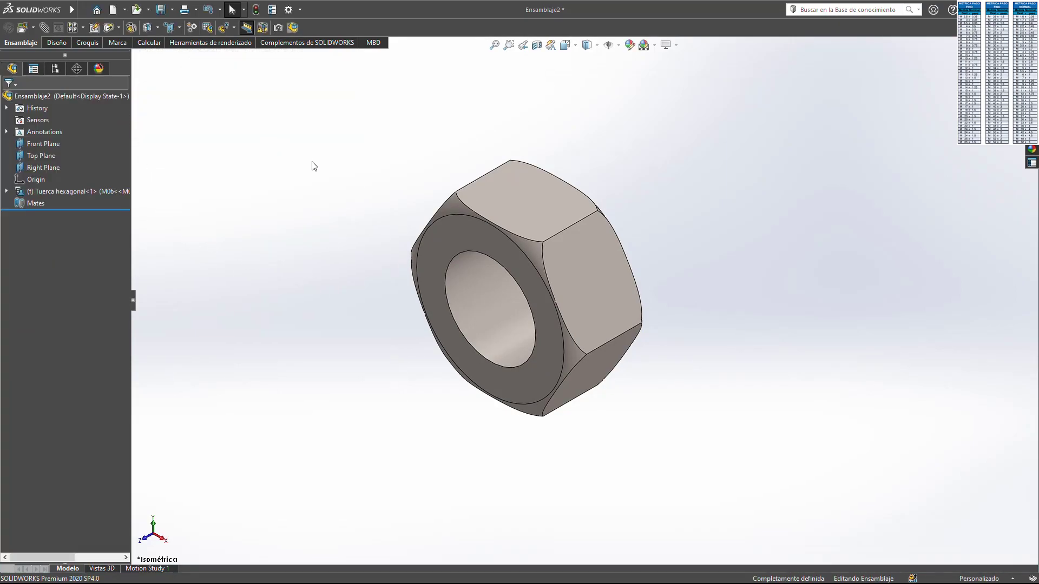
Inspect the M06 nut in front and side views, then bring back the fastener library
key(ctrl+1)
key(ctrl+4)
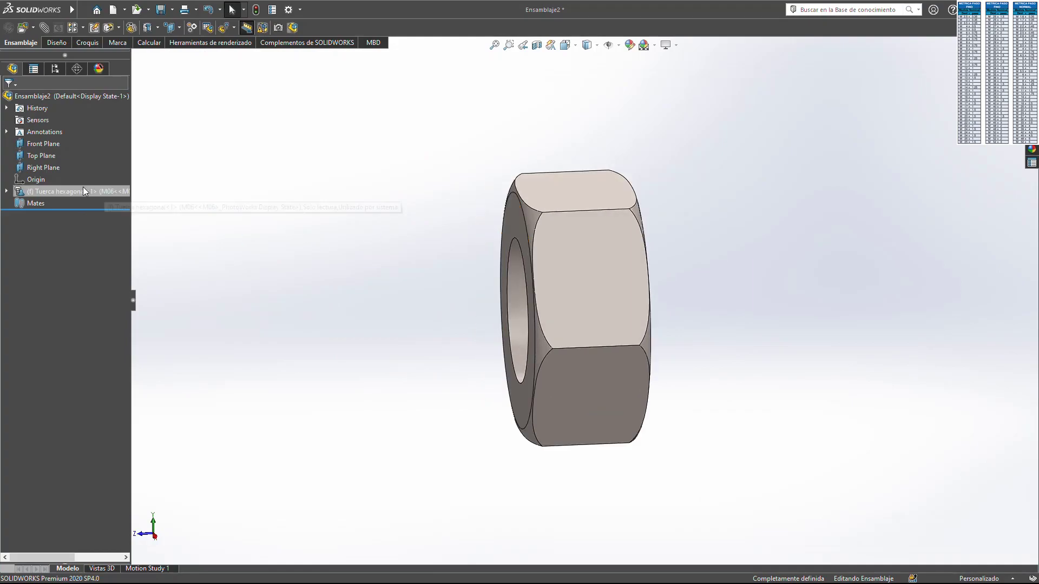
click(59, 191)
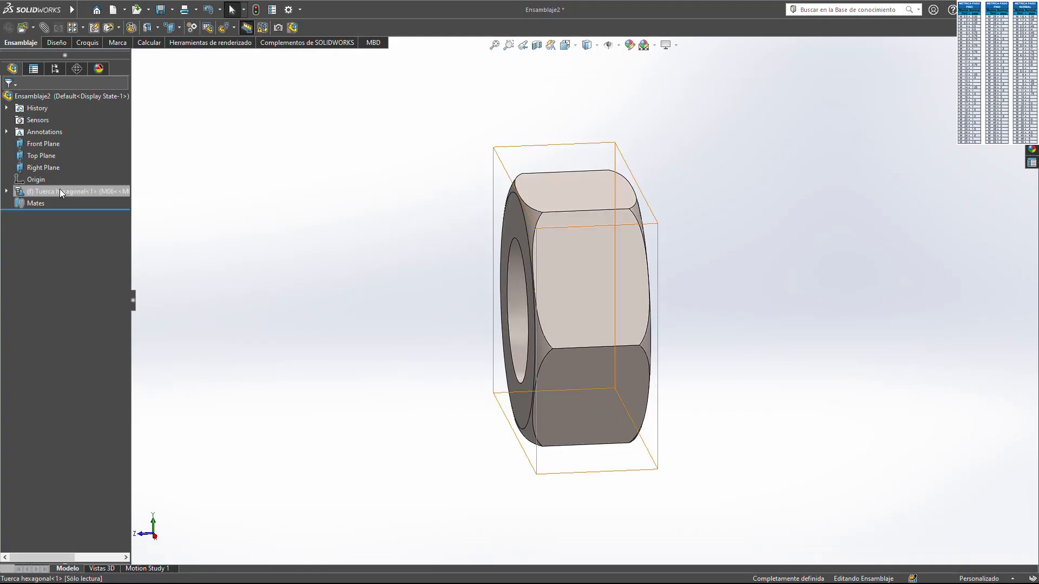
click(615, 261)
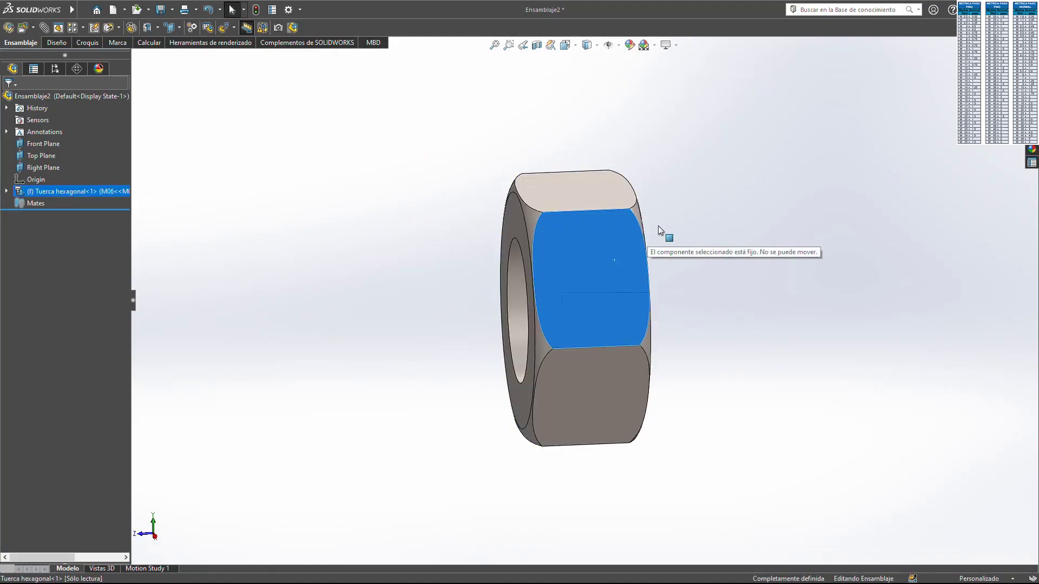
key(ctrl+1)
key(ctrl+3)
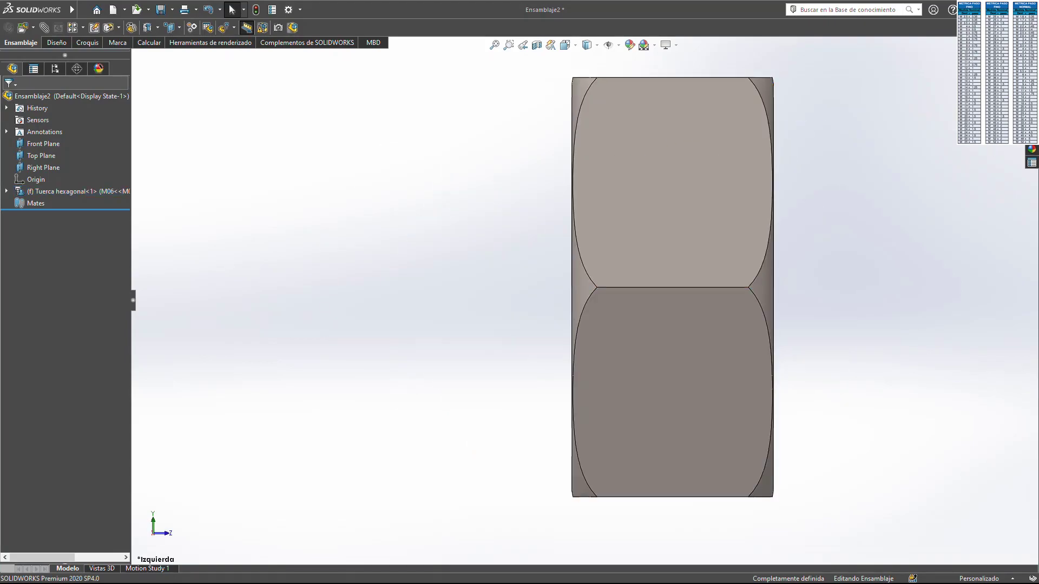
click(1032, 111)
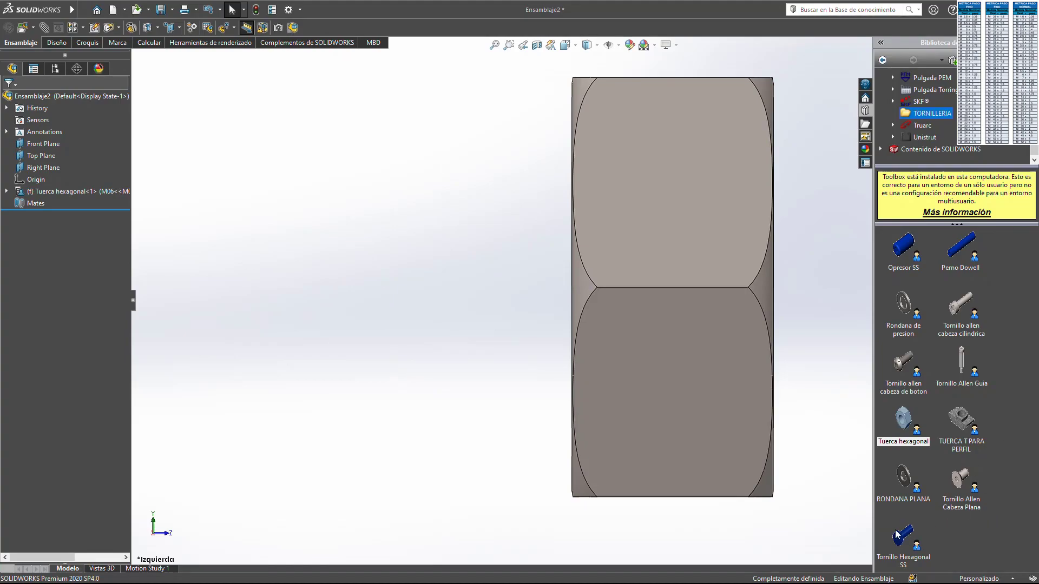
Insert a Tornillo Hexagonal SS bolt with configuration M06 x 20 next to the nut
drag(896, 533, 263, 144)
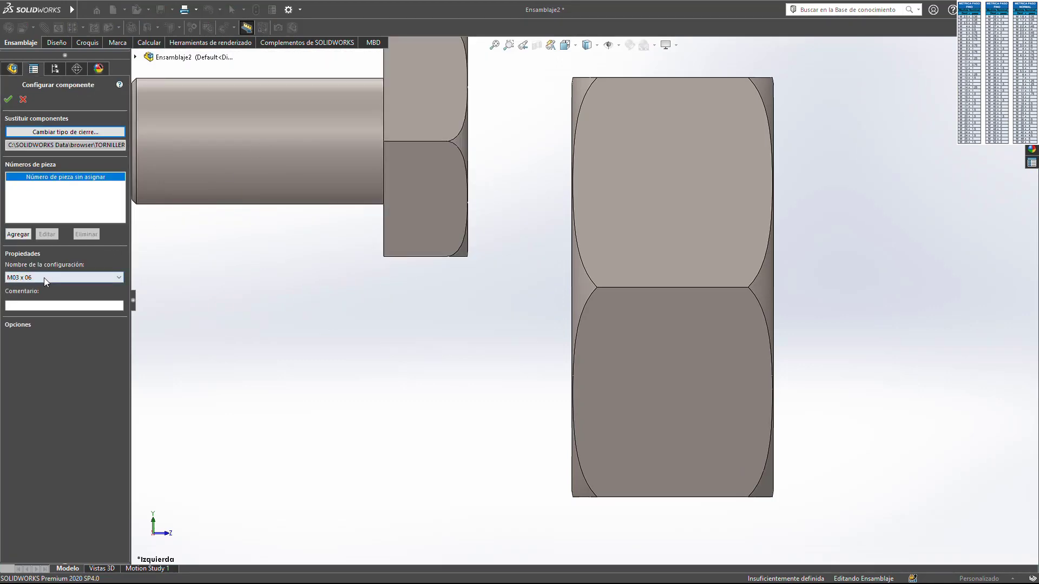
click(44, 278)
drag(117, 314, 106, 355)
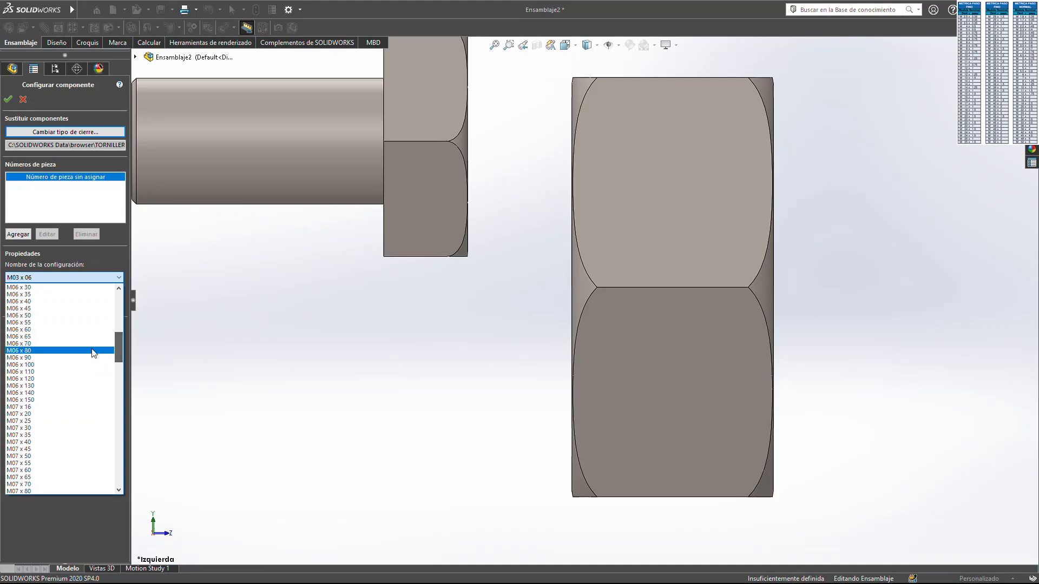
scroll(43, 350, up, 2)
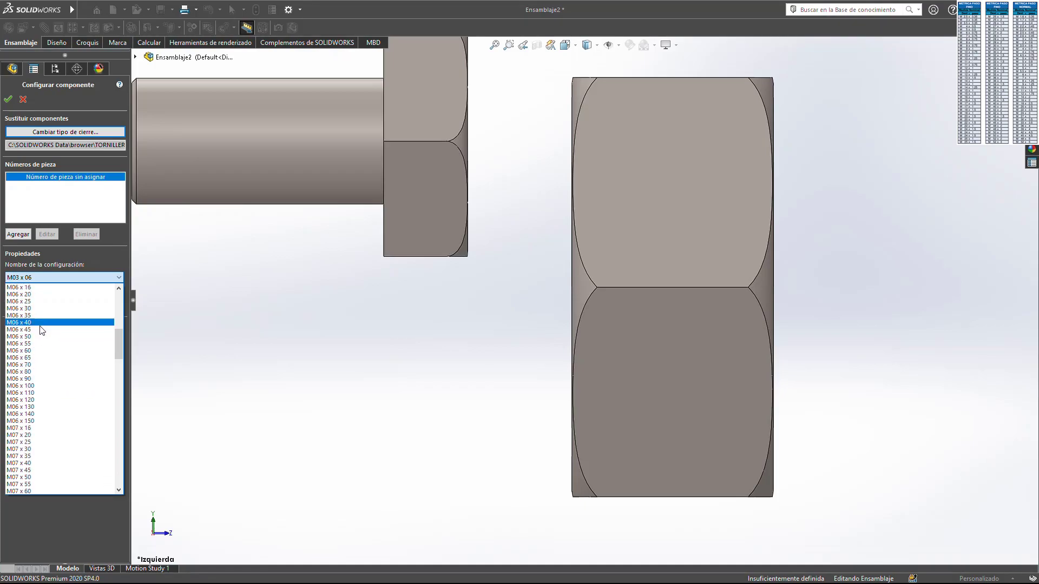
click(39, 294)
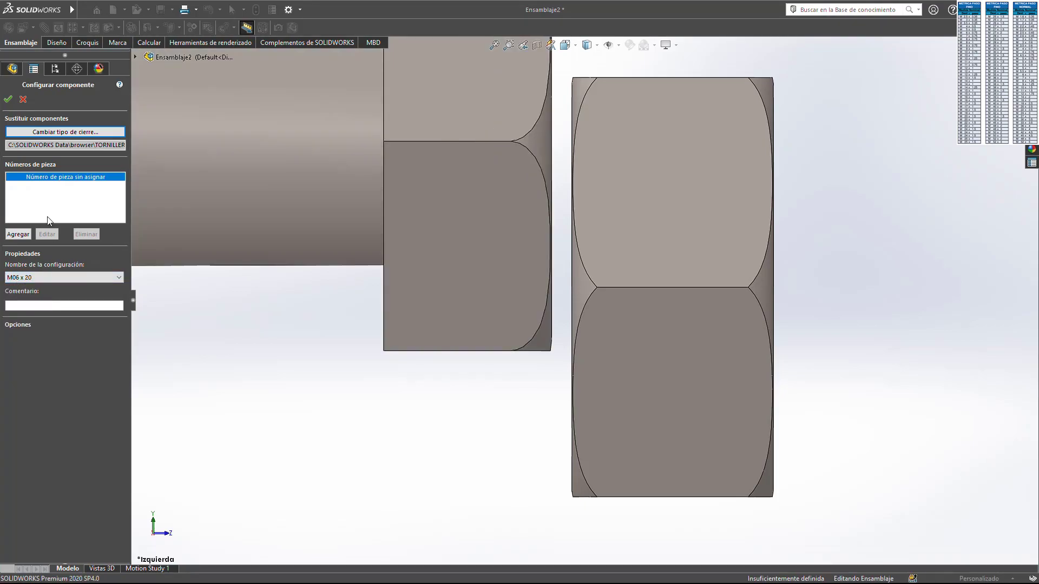
click(9, 99)
middle_drag(466, 226, 517, 296)
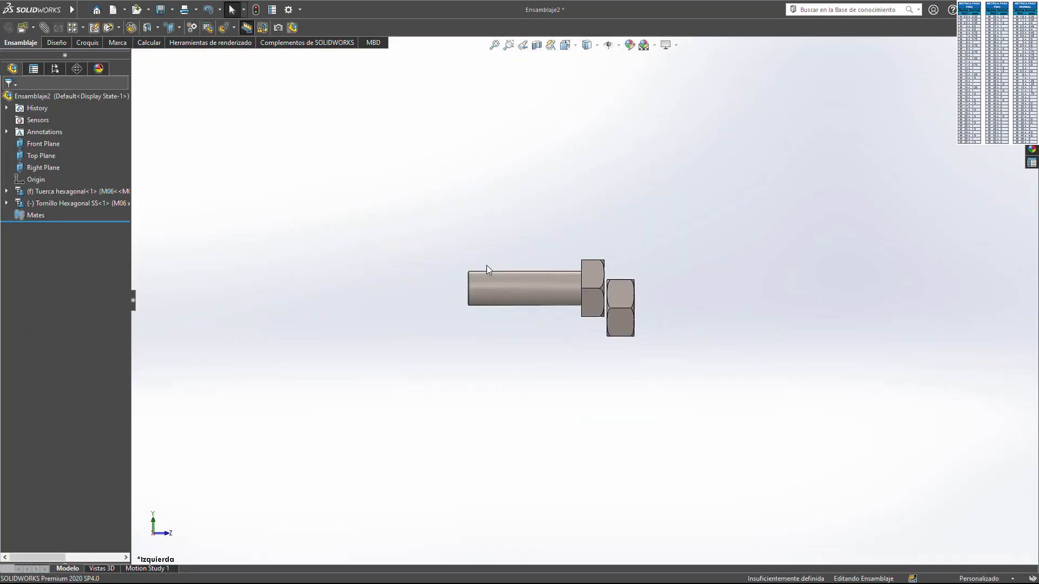
Make the bolt shank concentric with the nut's hole edge
drag(520, 295, 755, 307)
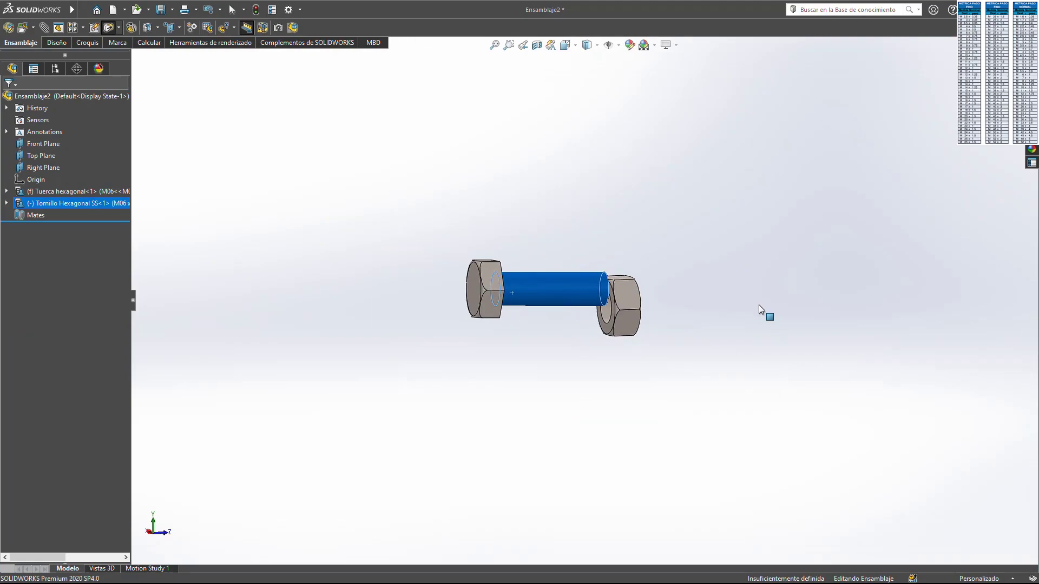
key(Escape)
scroll(608, 314, down, 3)
scroll(606, 321, down, 3)
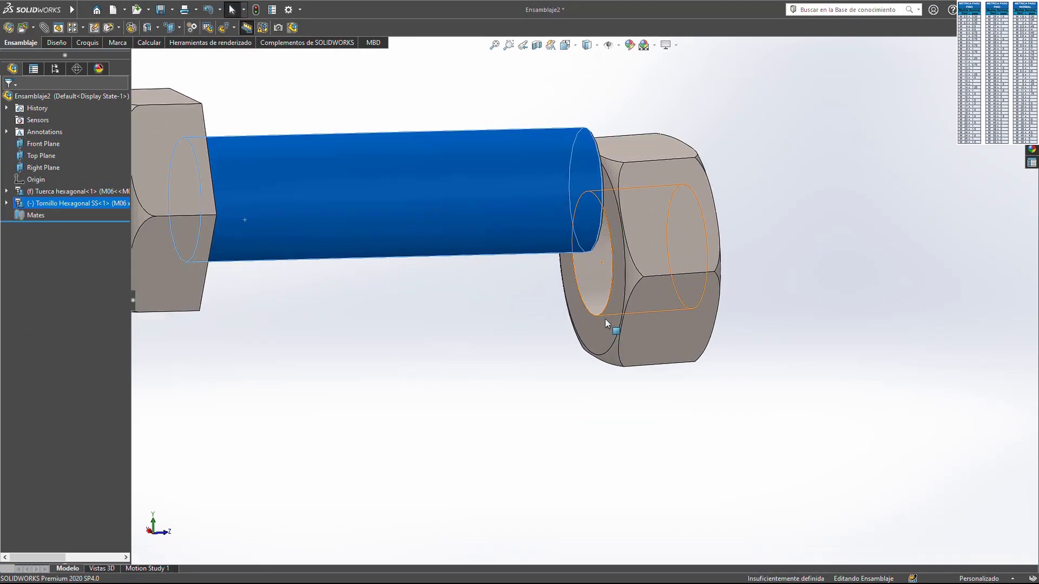
ctrl+click(597, 303)
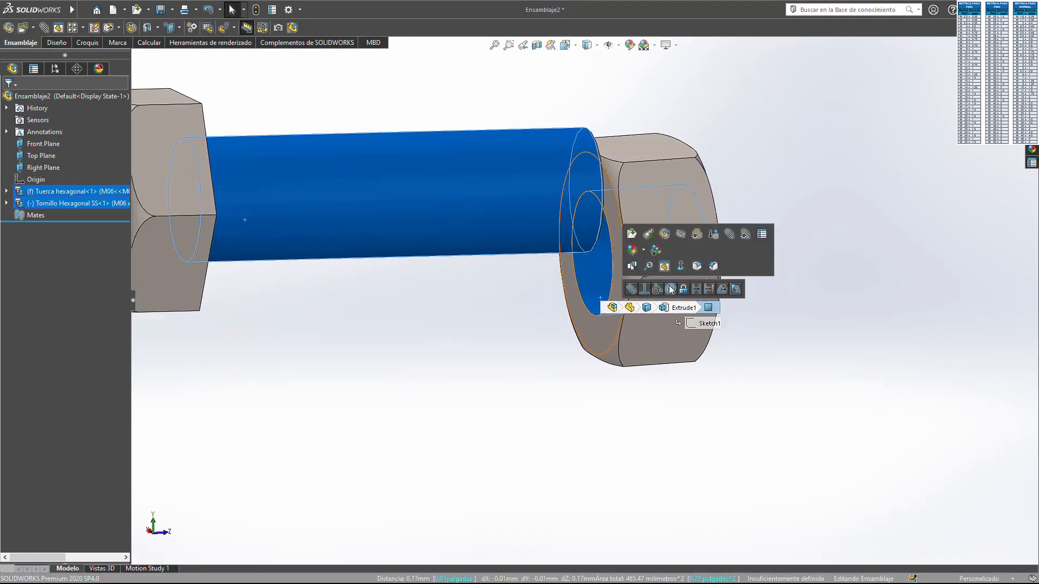
click(670, 289)
Slide the bolt along its axis so the shank passes through the nut
scroll(685, 227, up, 3)
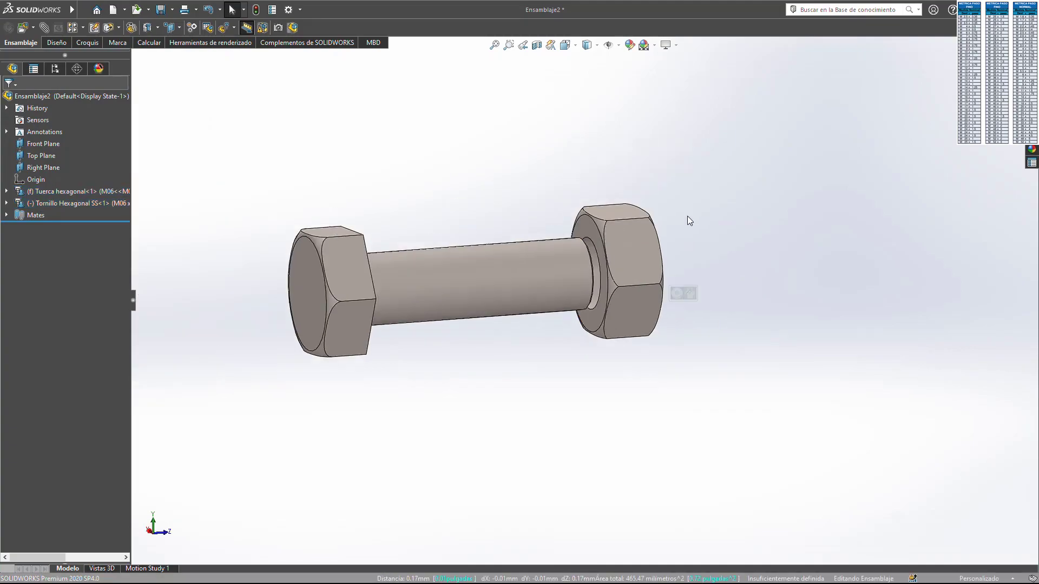
key(ctrl+1)
key(ctrl+3)
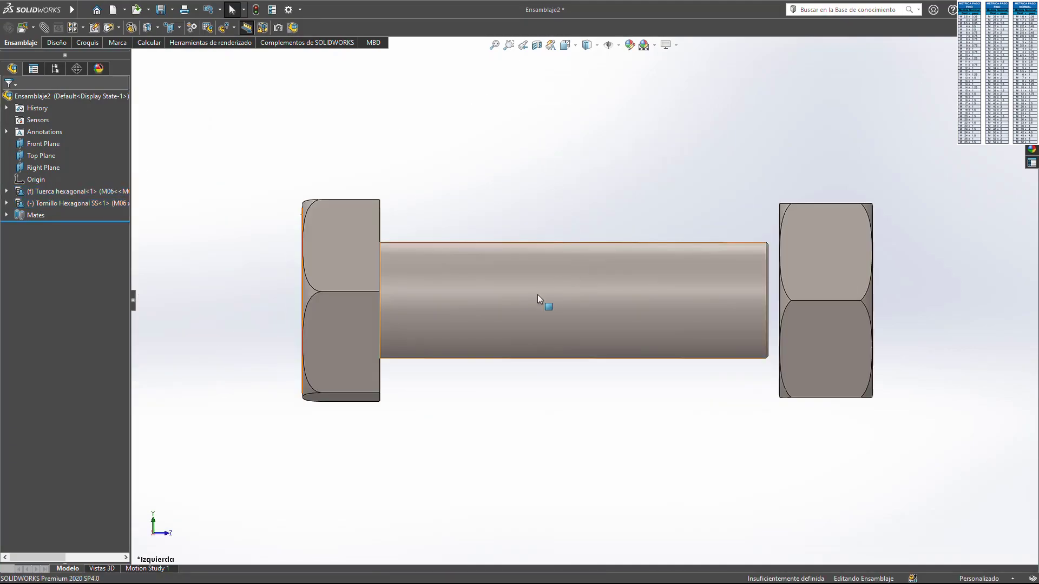
mouse_move(539, 301)
mouse_down()
mouse_move(910, 303)
mouse_move(802, 317)
mouse_up()
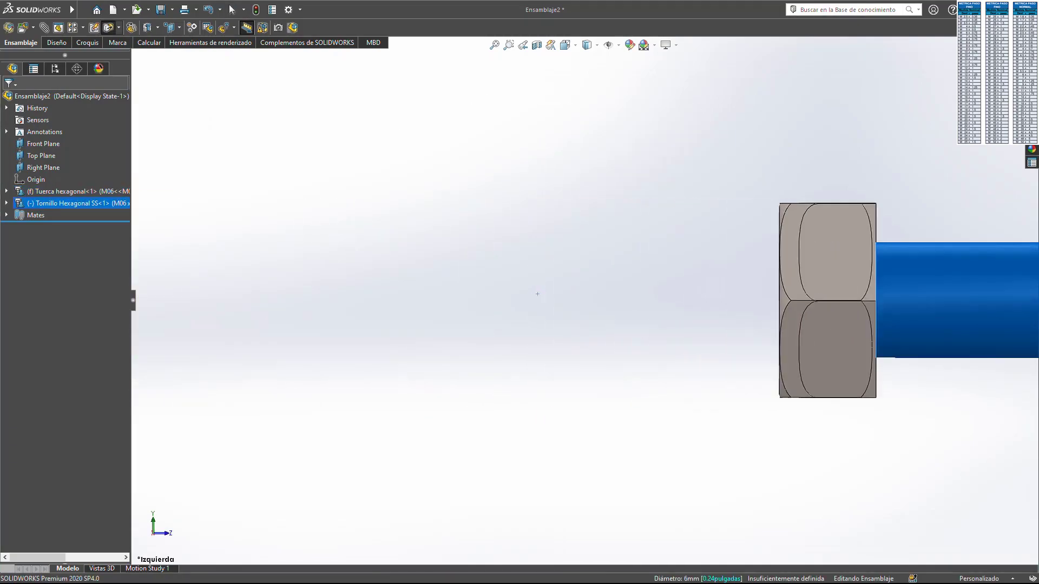
scroll(606, 300, up, 3)
mouse_move(586, 301)
mouse_down()
mouse_move(808, 316)
mouse_move(635, 296)
mouse_up()
mouse_move(635, 296)
middle_down()
mouse_move(590, 254)
mouse_move(693, 242)
mouse_move(531, 304)
middle_up()
click(571, 260)
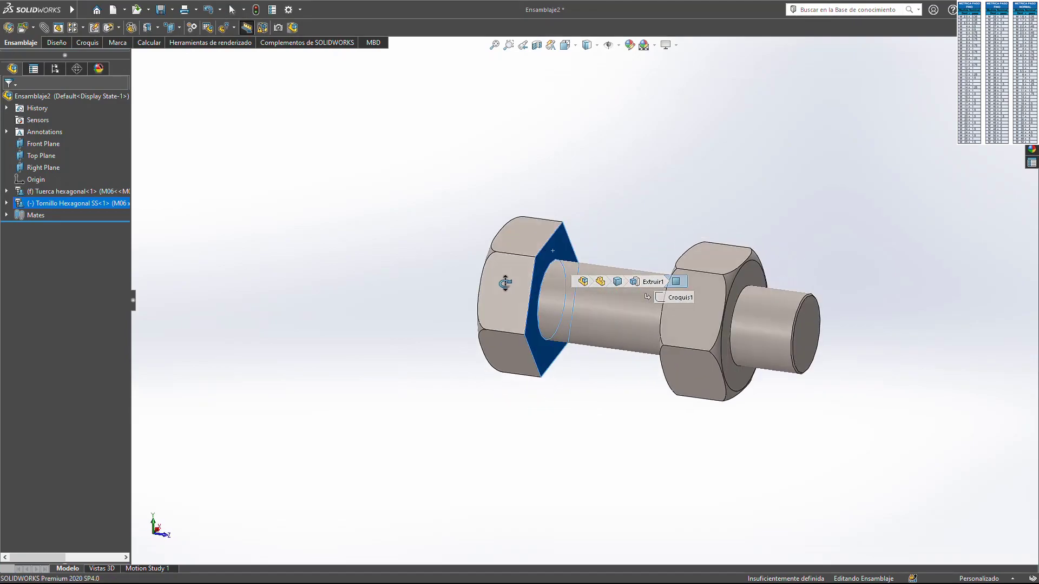
click(610, 169)
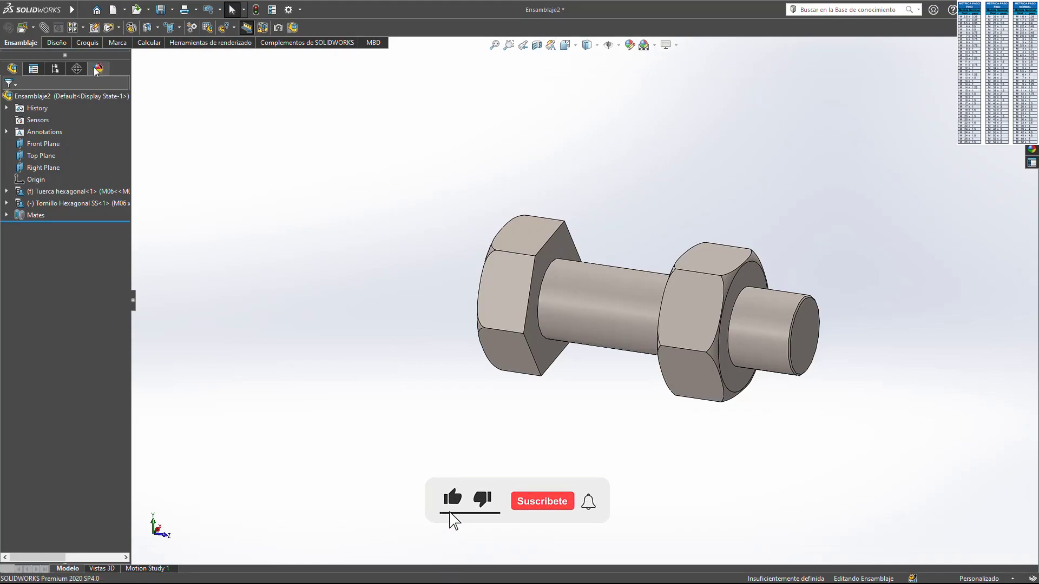
Start a Screw mate with its pitch defined as distance per revolution
click(45, 30)
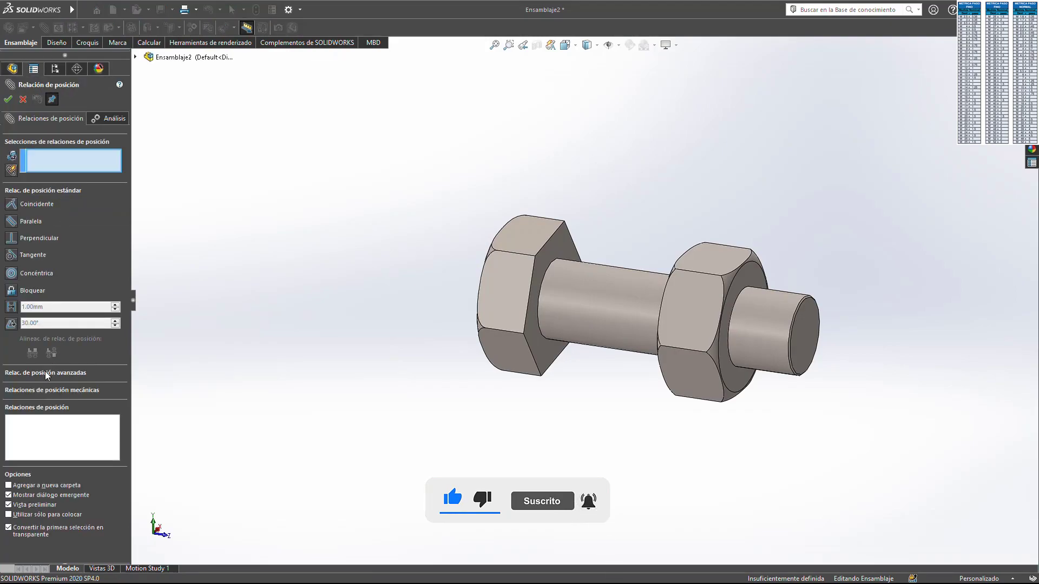
click(53, 389)
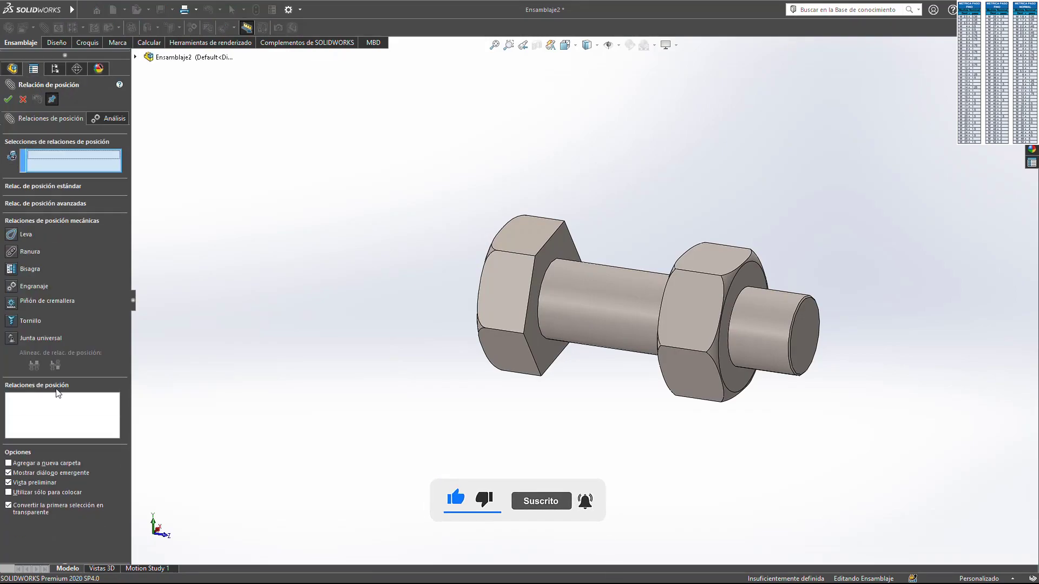
click(20, 324)
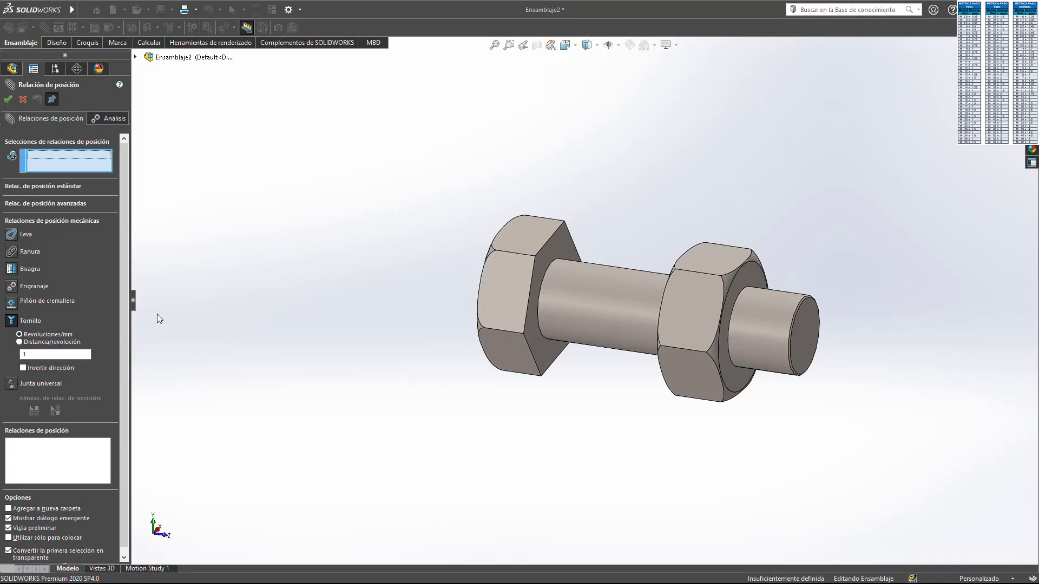
click(39, 353)
click(20, 343)
key(ctrl+4)
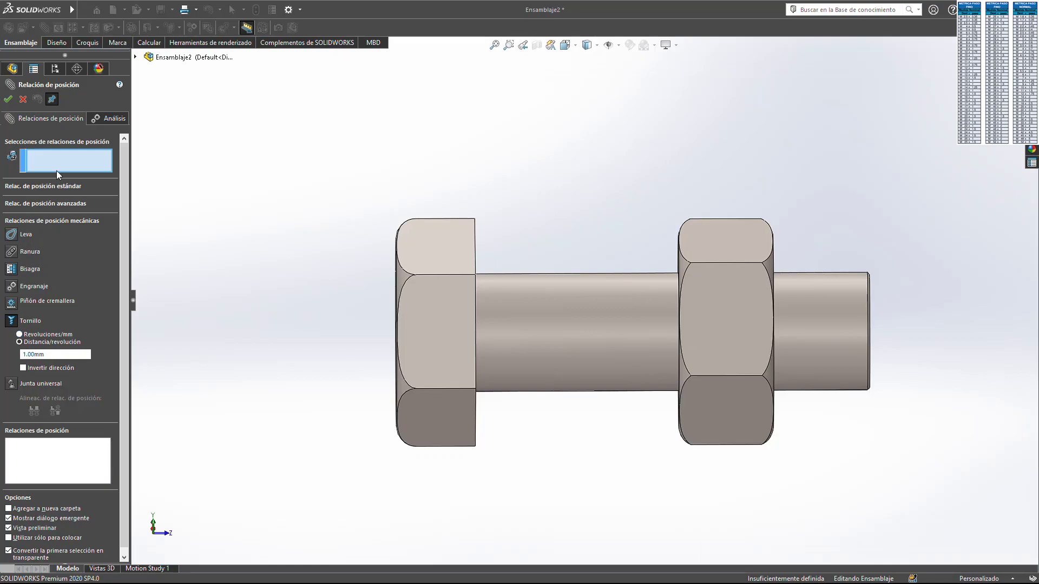
Screw-mate the bolt shank to the nut bore at 1.00 mm per revolution and list the Mates
click(596, 327)
middle_drag(599, 327, 627, 325)
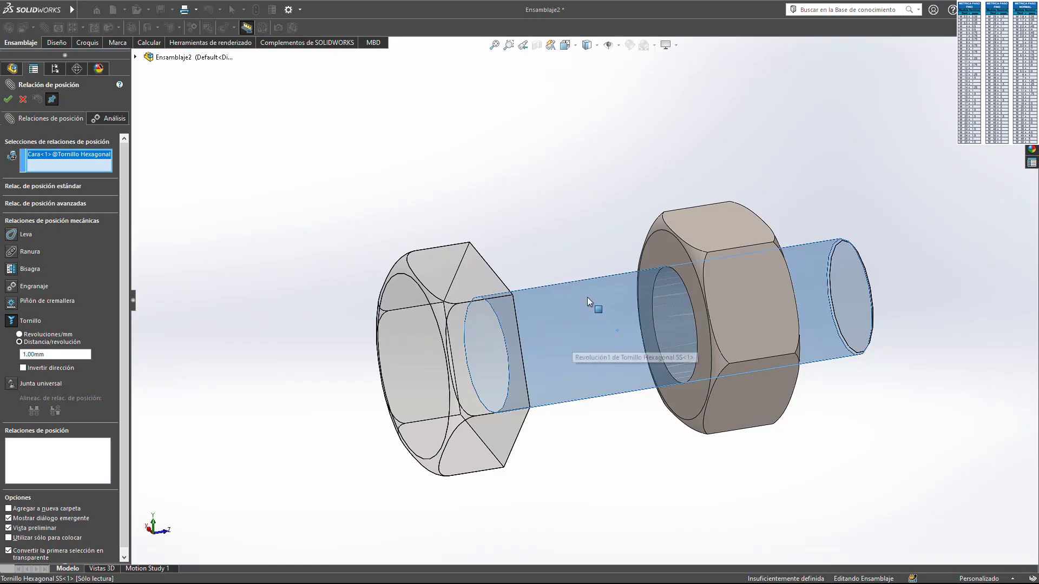
click(683, 310)
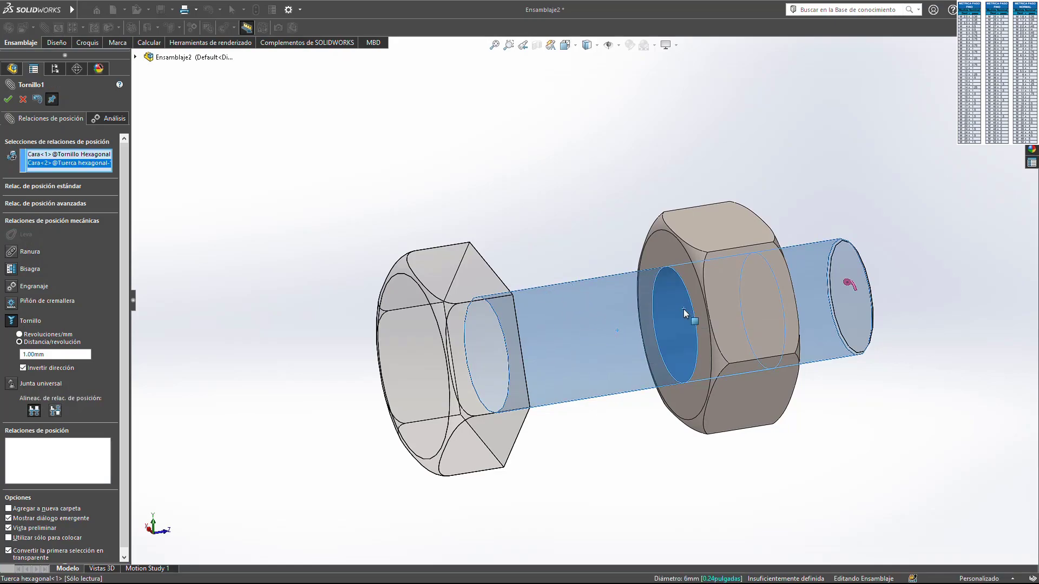
click(23, 367)
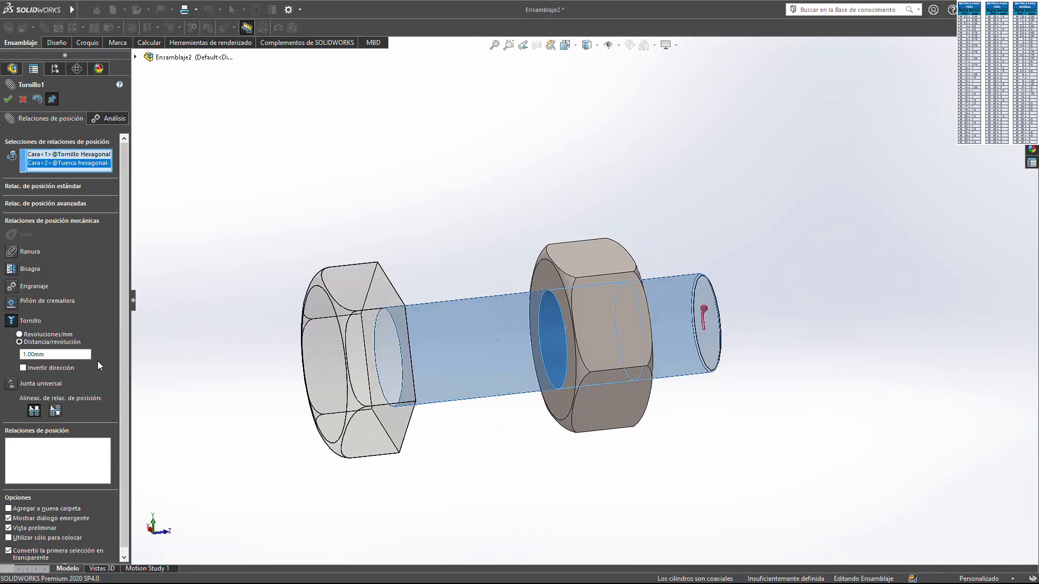
click(51, 344)
double_click(43, 354)
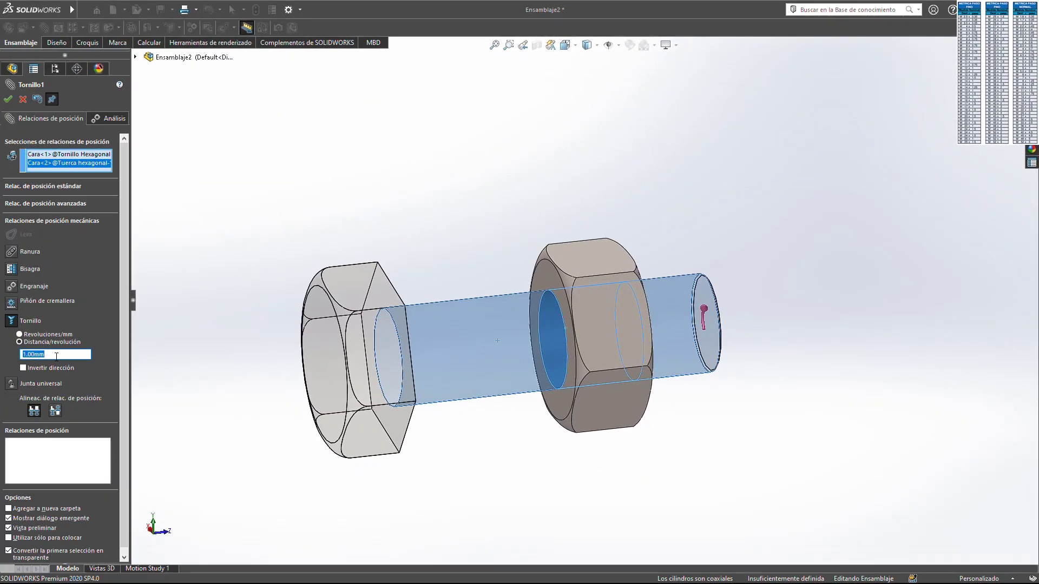
click(11, 99)
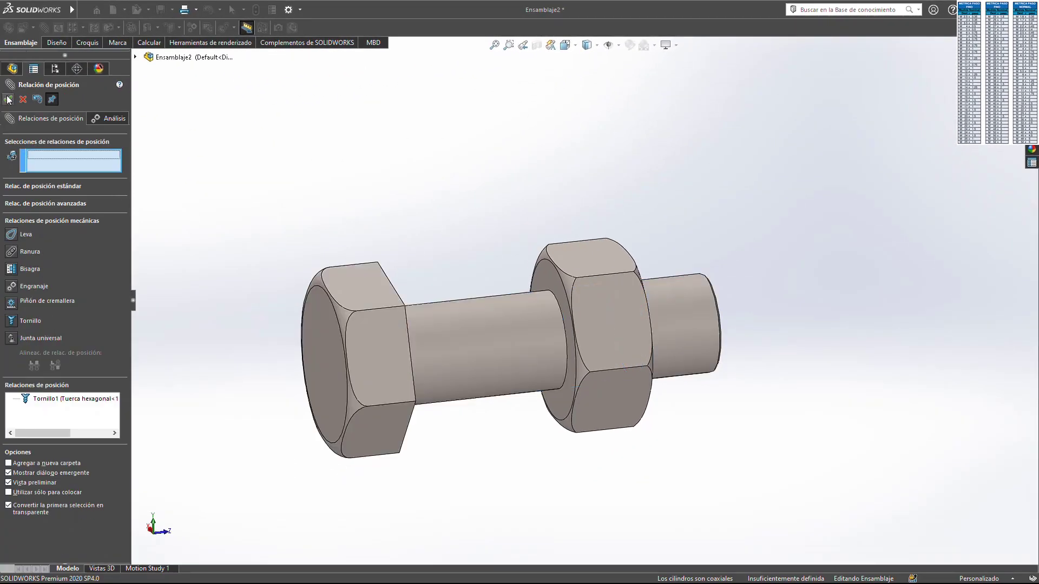
click(8, 99)
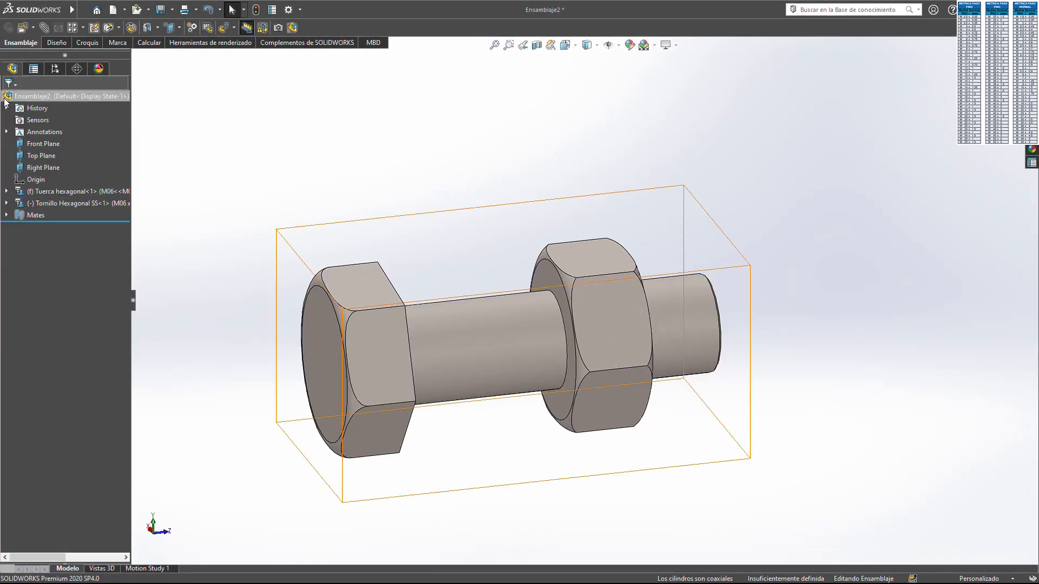
click(7, 203)
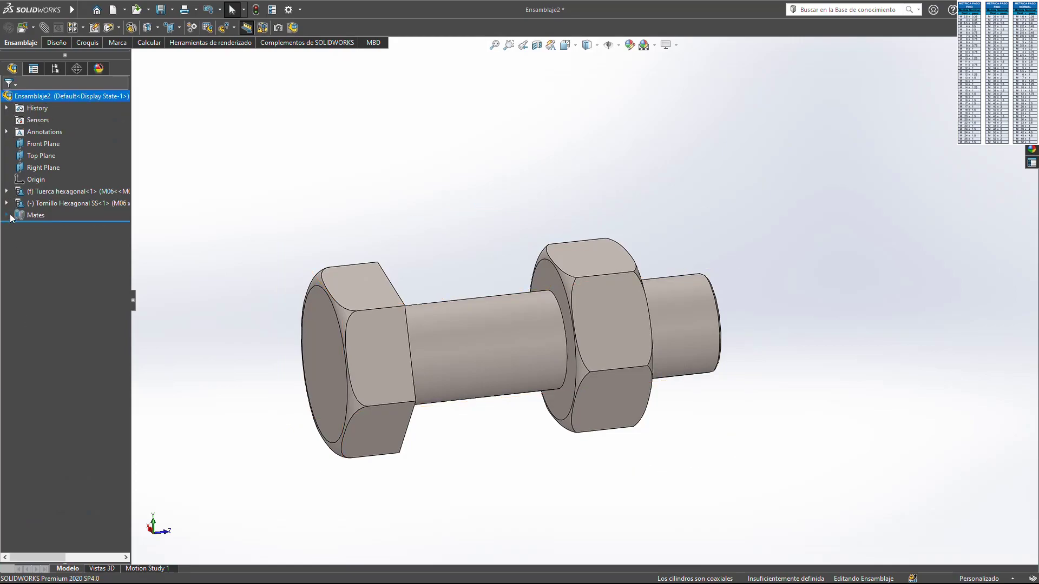
click(9, 216)
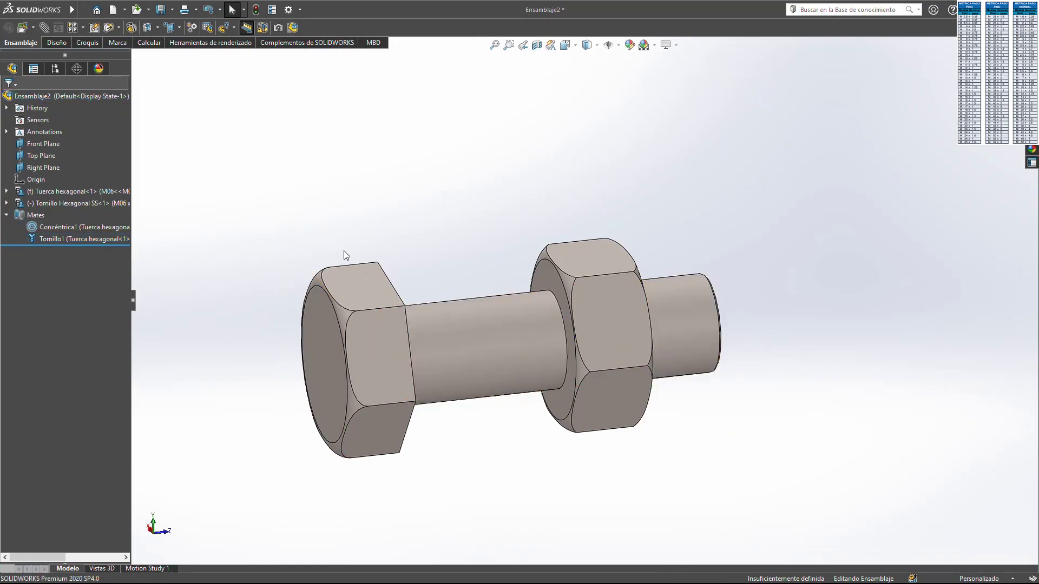
middle_drag(463, 231, 499, 236)
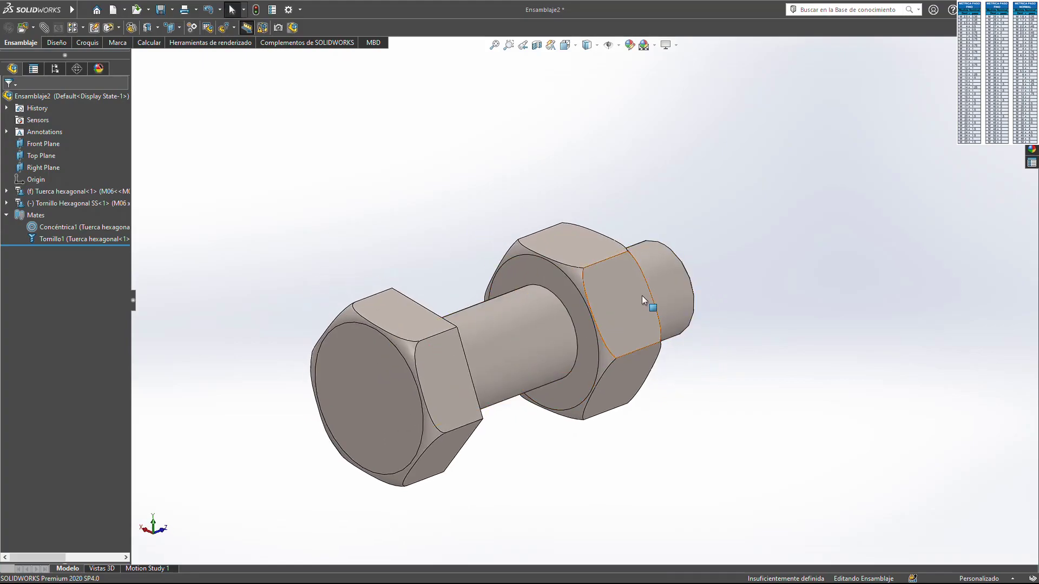
Measure the 4.89 mm center distance between the bolt end face and the nut face
mouse_move(496, 271)
middle_down()
mouse_move(348, 290)
mouse_move(633, 331)
middle_up()
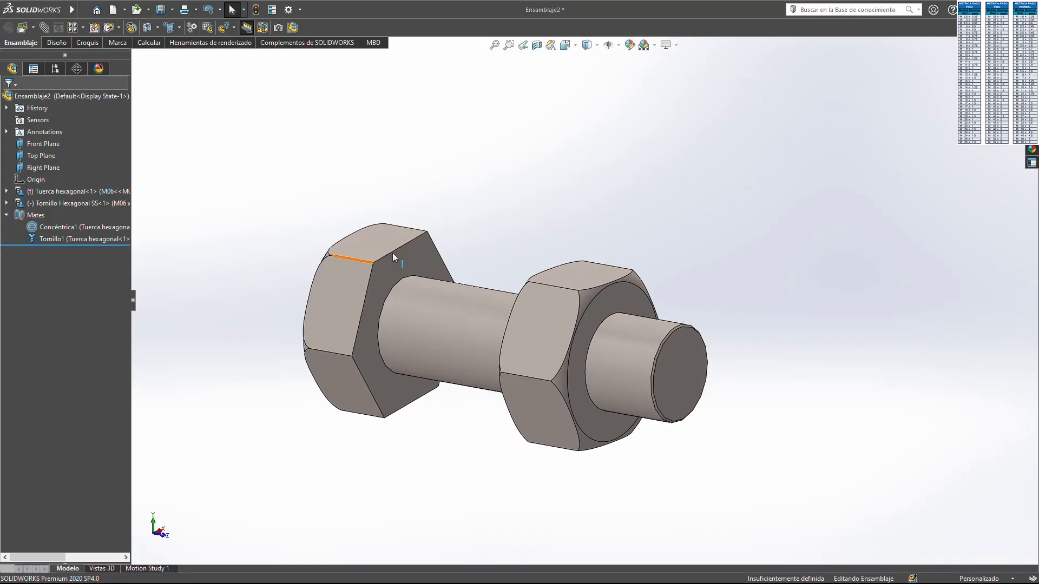
click(680, 372)
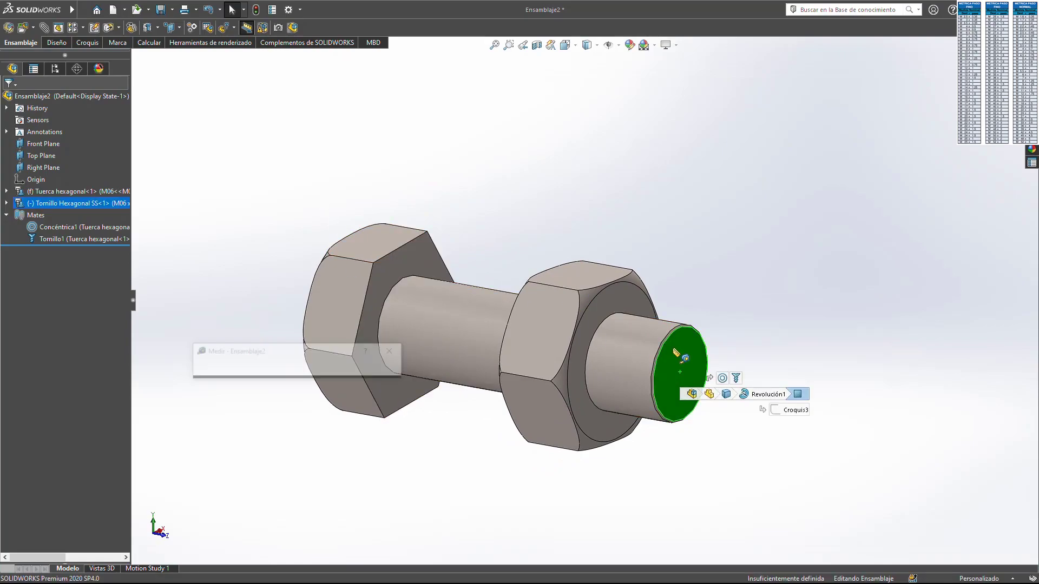
click(641, 297)
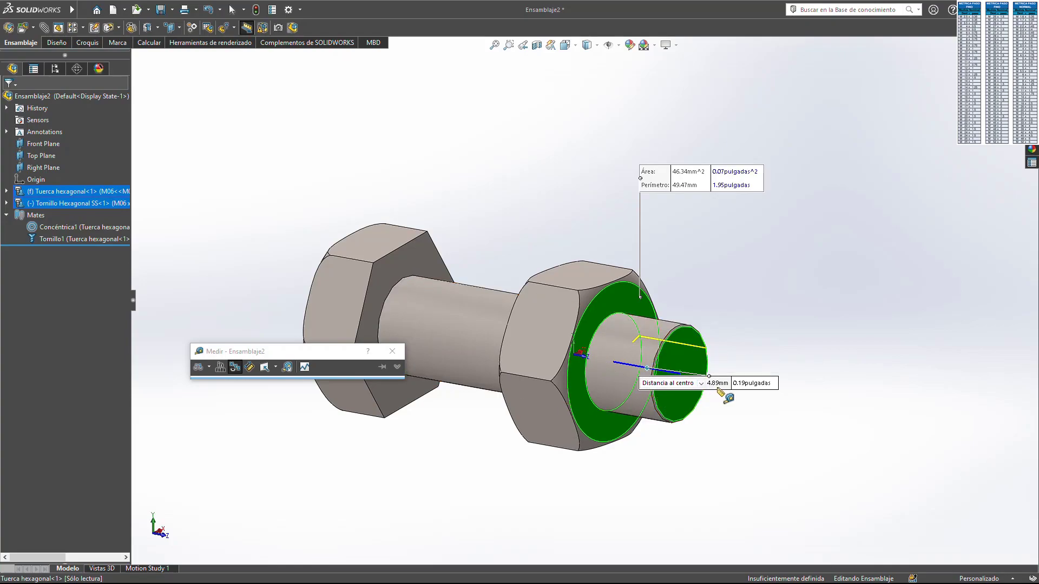
scroll(721, 394, down, 3)
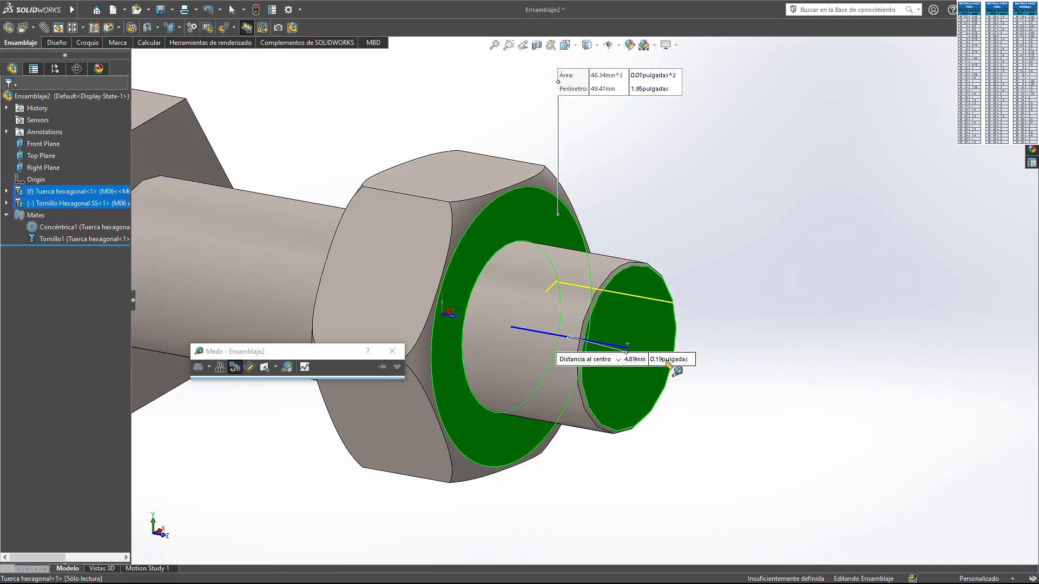
scroll(777, 395, up, 4)
middle_drag(423, 170, 489, 281)
key(Escape)
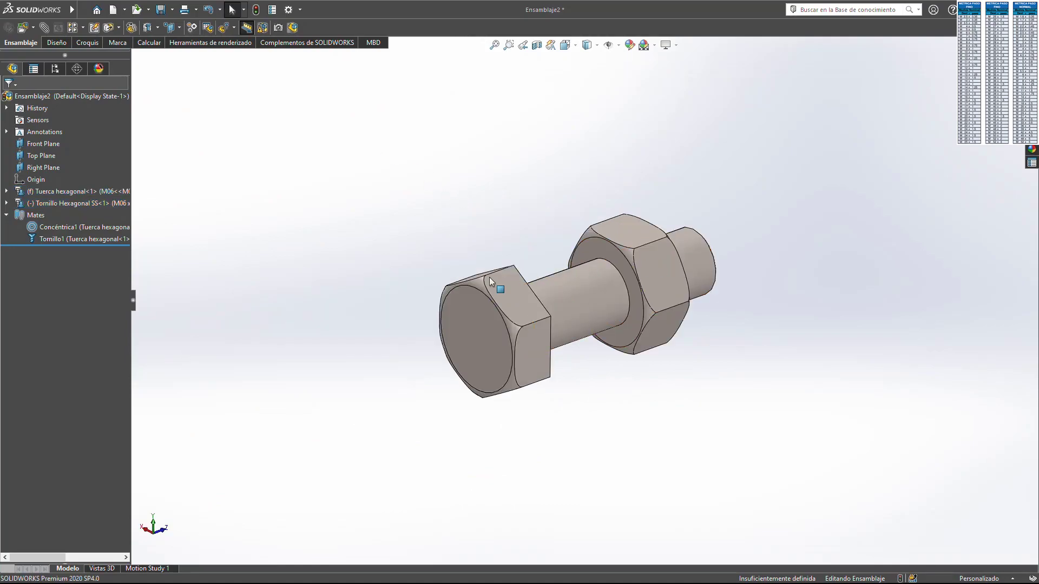
Turn the bolt so it advances along its axis, checking side and oblique views
click(498, 274)
mouse_move(510, 279)
mouse_down()
mouse_move(537, 332)
mouse_move(515, 396)
mouse_move(476, 399)
mouse_move(466, 330)
mouse_move(490, 265)
mouse_move(524, 271)
mouse_up()
key(ctrl+3)
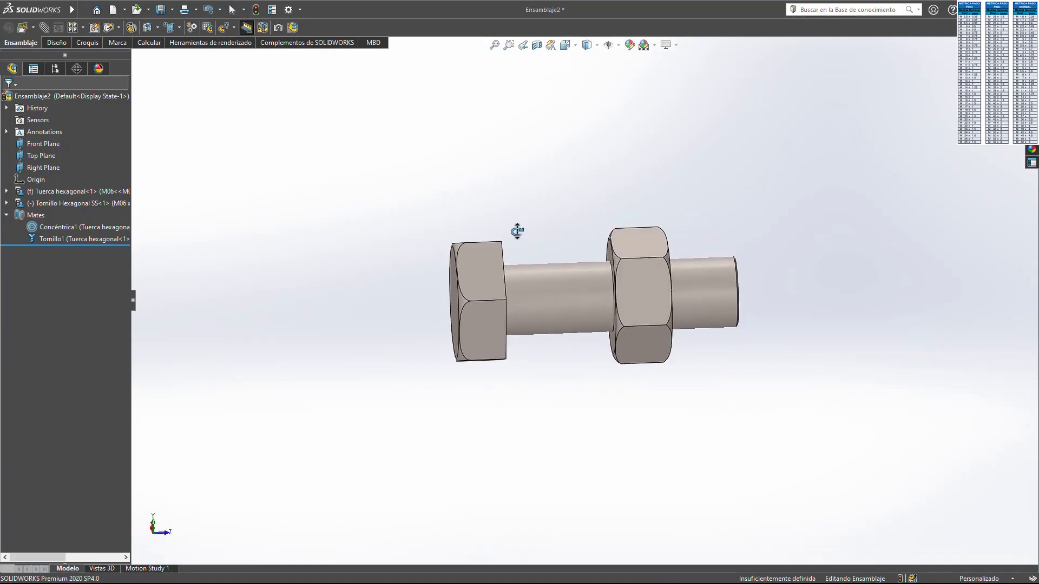
key(ctrl+shift+z)
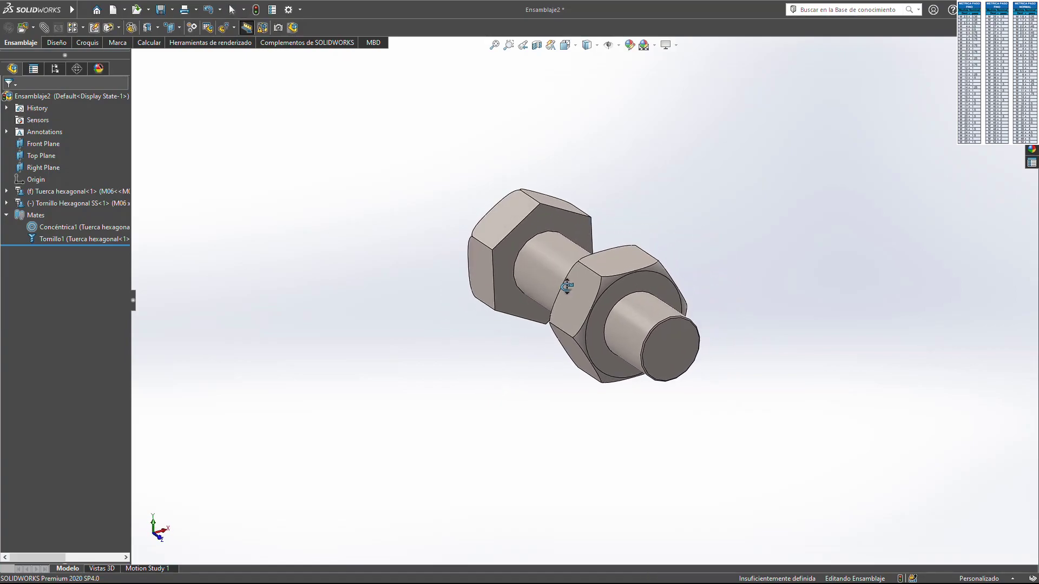
click(643, 291)
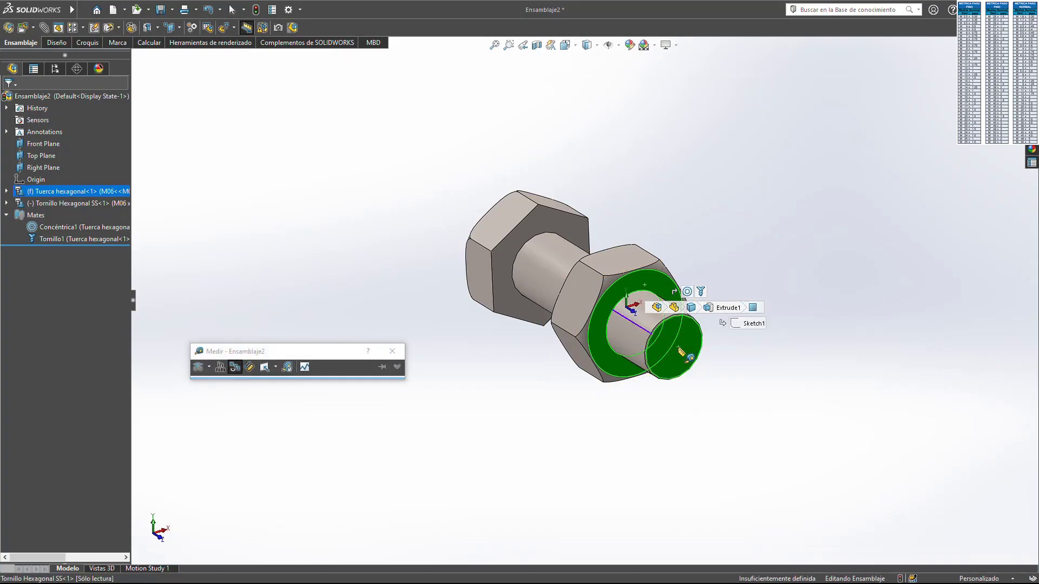
scroll(639, 361, down, 3)
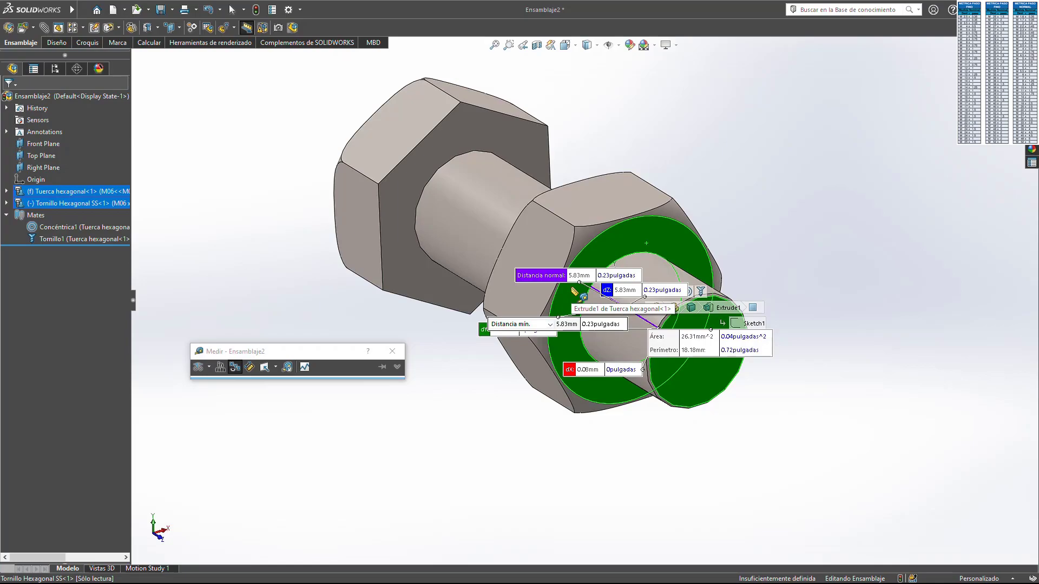
mouse_move(525, 241)
middle_down()
mouse_move(598, 232)
mouse_move(447, 223)
middle_up()
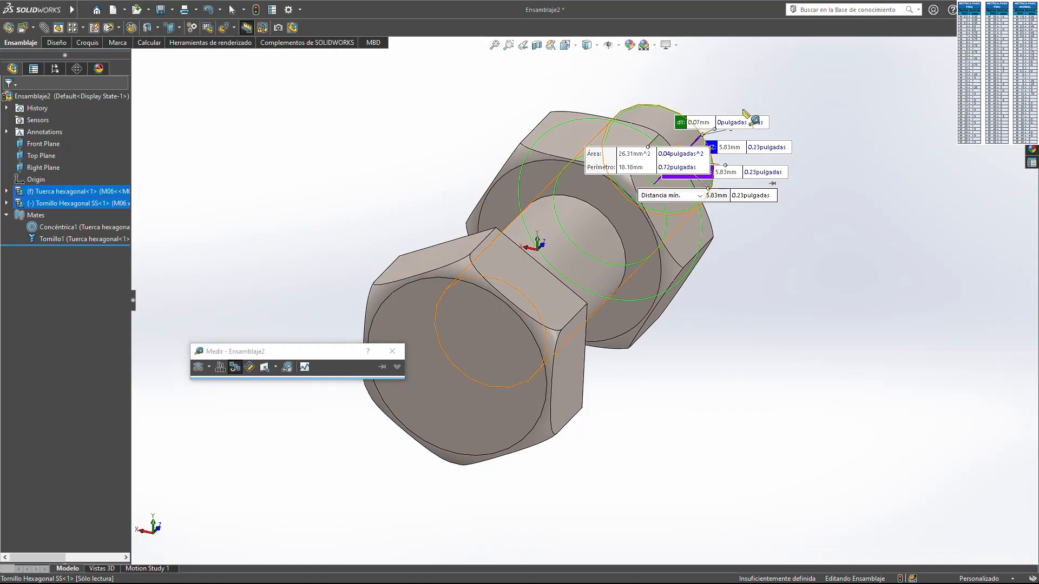
mouse_move(698, 178)
middle_down()
mouse_move(705, 234)
mouse_move(812, 254)
middle_up()
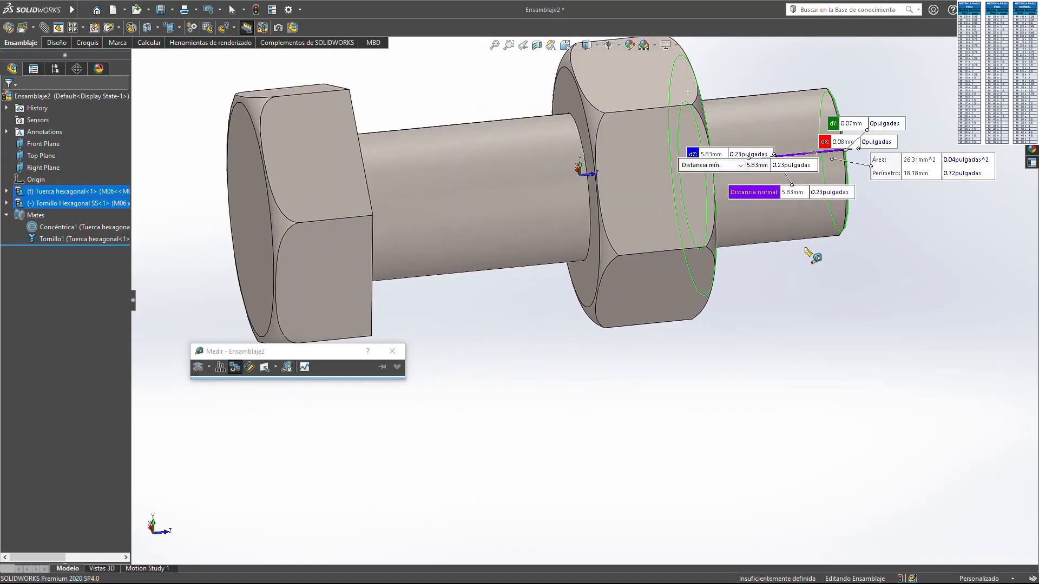
click(433, 87)
key(Escape)
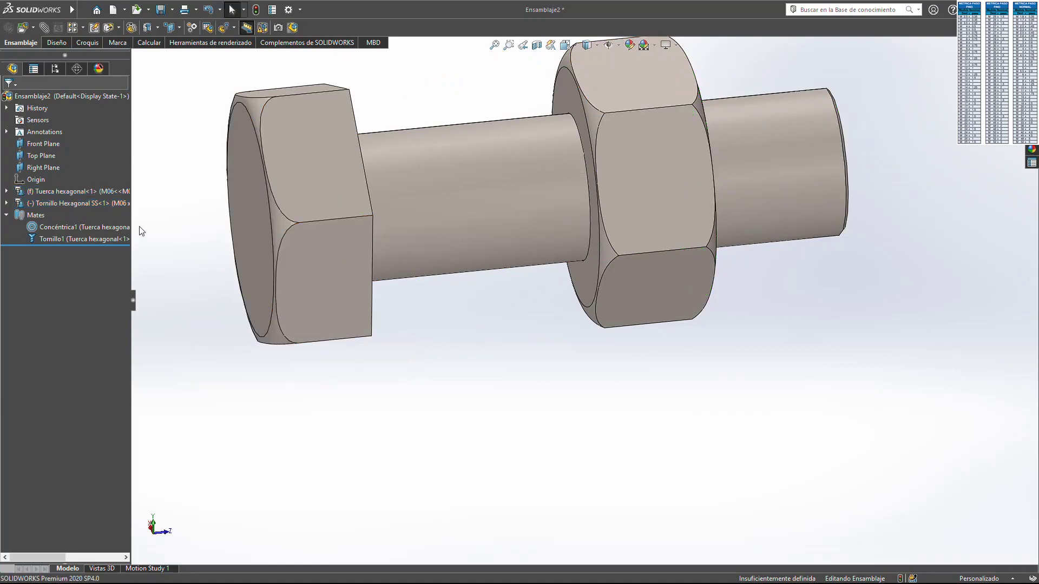
Edit Tornillo1 to 0.75 mm per revolution with Invertir dirección checked
click(45, 239)
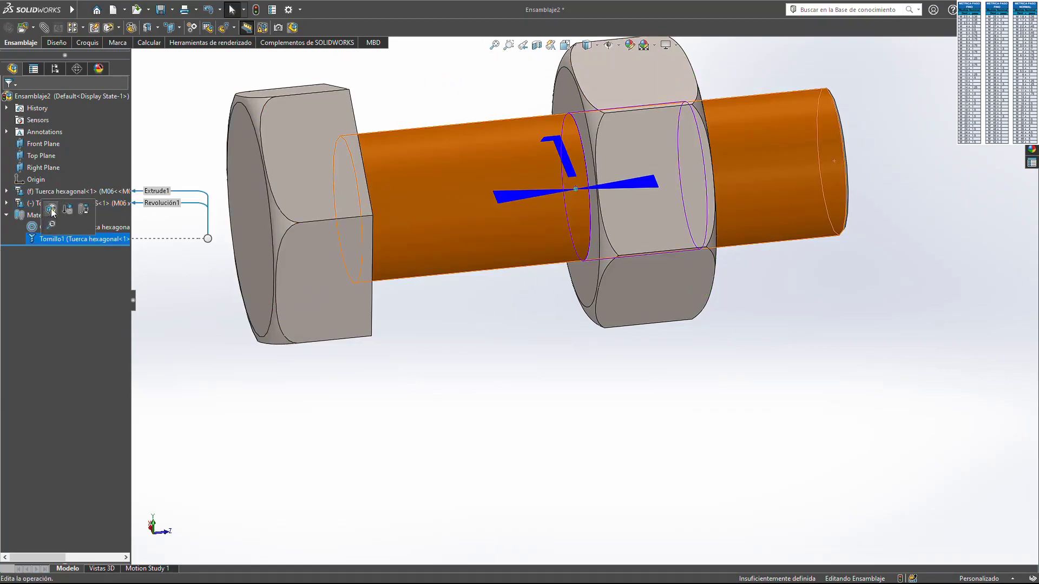
double_click(110, 237)
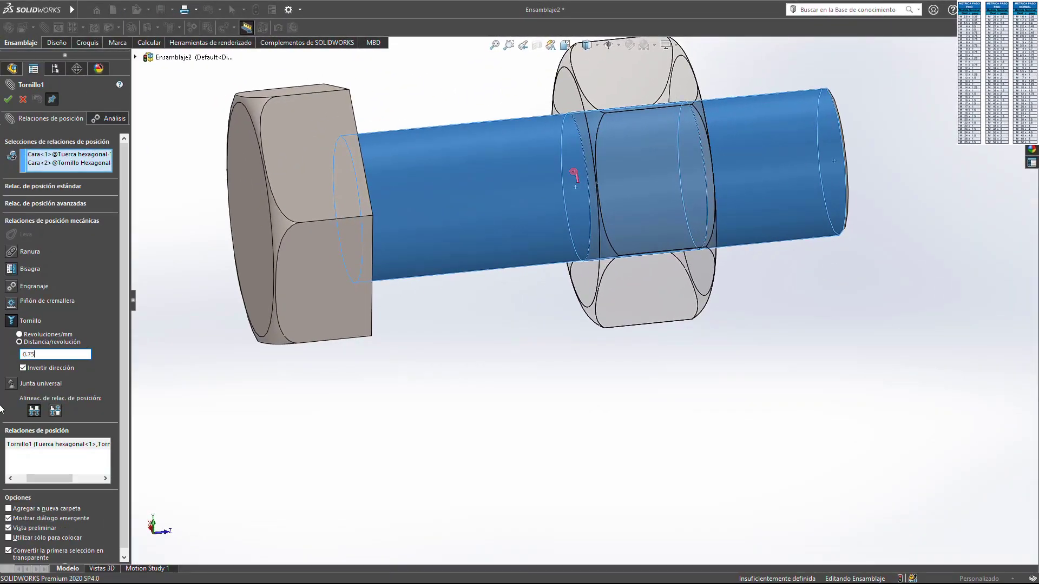
click(10, 99)
click(9, 99)
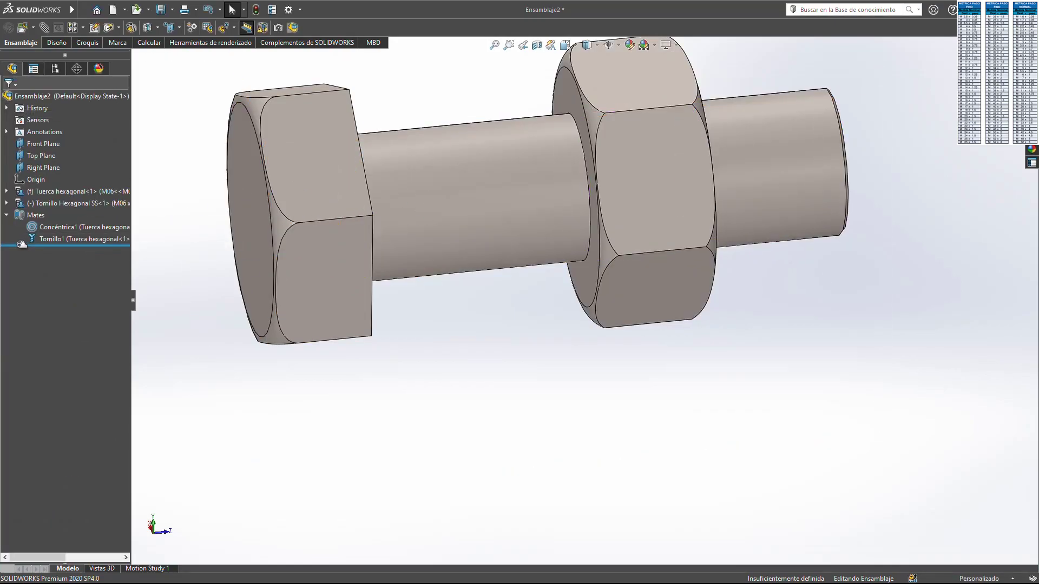
Take a preliminary measurement between the bolt end face and the nut face
mouse_move(448, 420)
shift+middle_down()
mouse_move(487, 363)
mouse_move(626, 266)
shift+middle_up()
scroll(588, 249, down, 2)
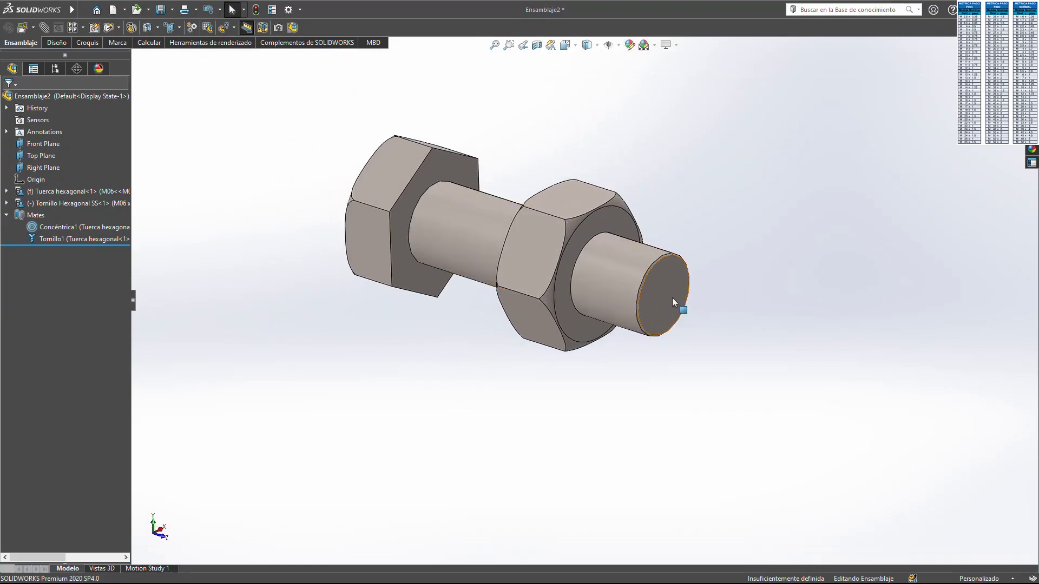
click(668, 301)
click(610, 235)
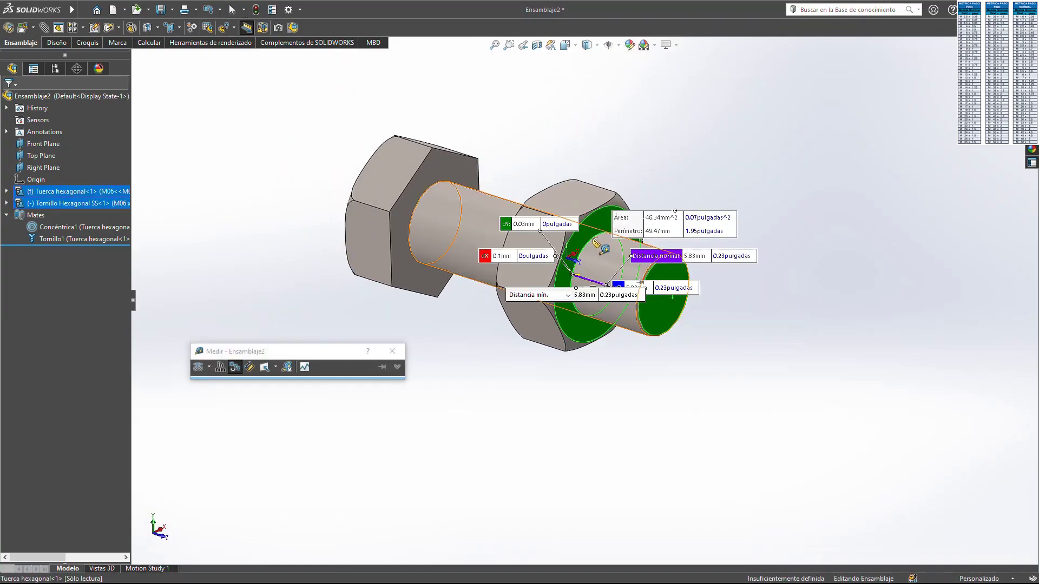
click(584, 157)
mouse_move(584, 157)
middle_down()
mouse_move(598, 145)
mouse_move(621, 195)
middle_up()
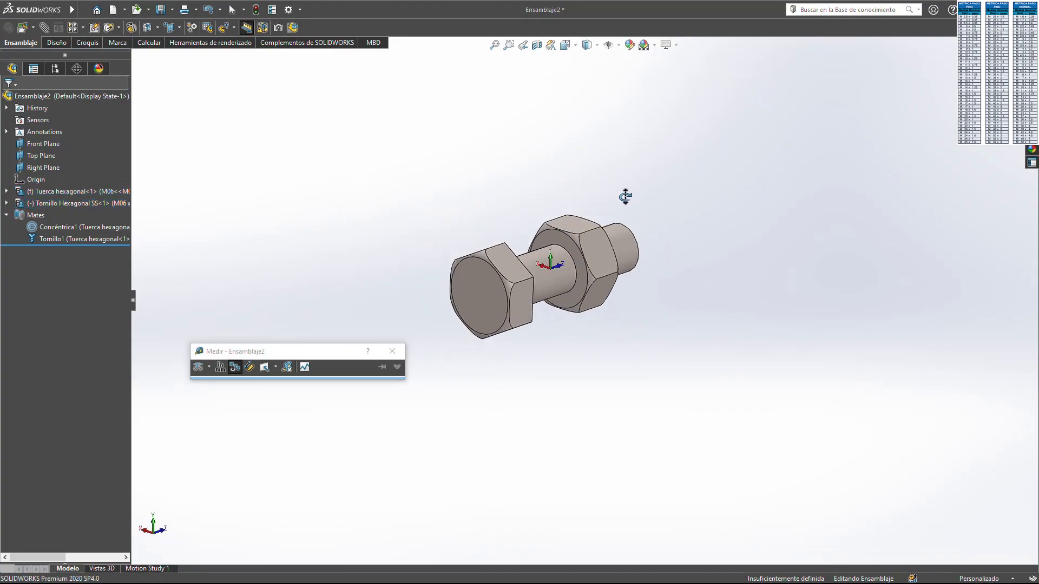
key(Escape)
scroll(538, 266, down, 3)
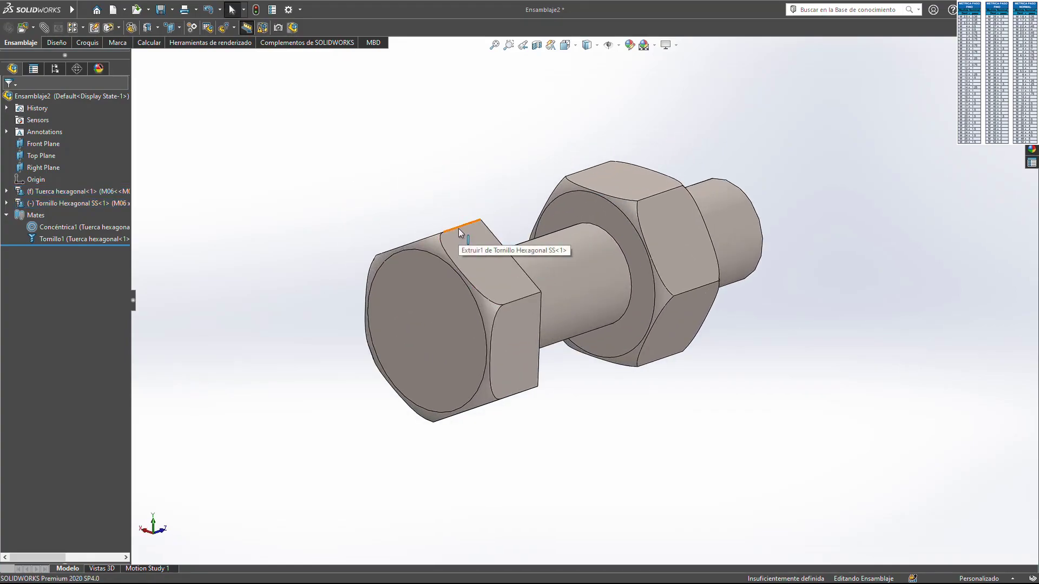
Turn the bolt by its head so it screws further along the nut
click(459, 228)
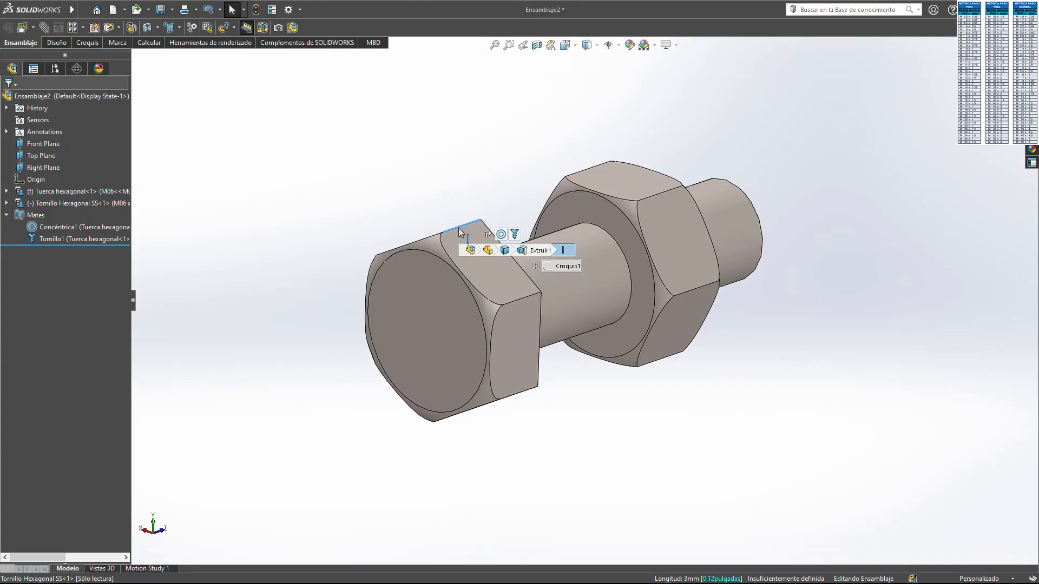
mouse_move(459, 228)
mouse_down()
mouse_move(432, 390)
mouse_move(468, 243)
mouse_up()
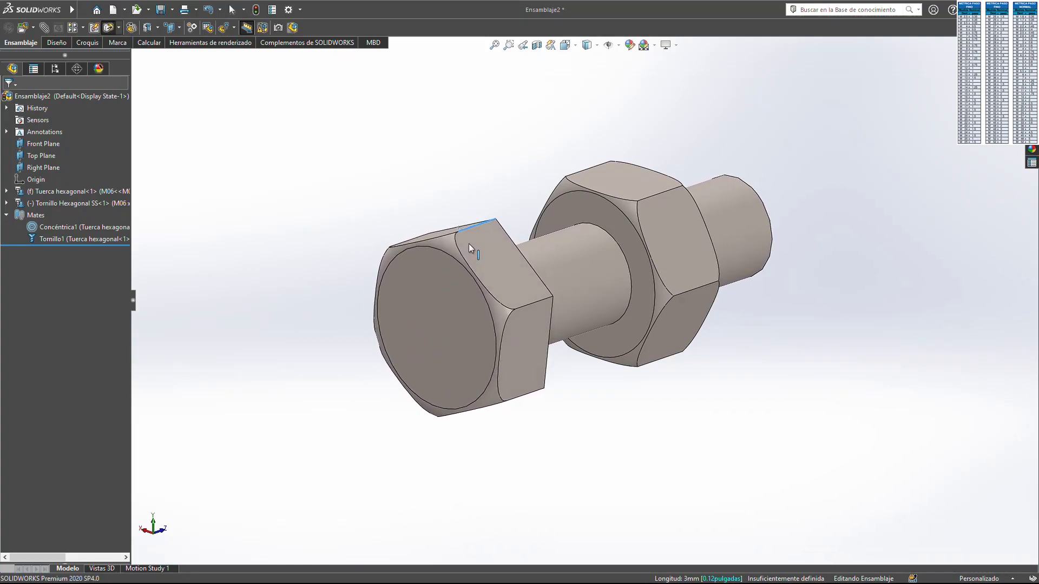
mouse_move(694, 202)
middle_down()
mouse_move(541, 220)
mouse_move(671, 259)
middle_up()
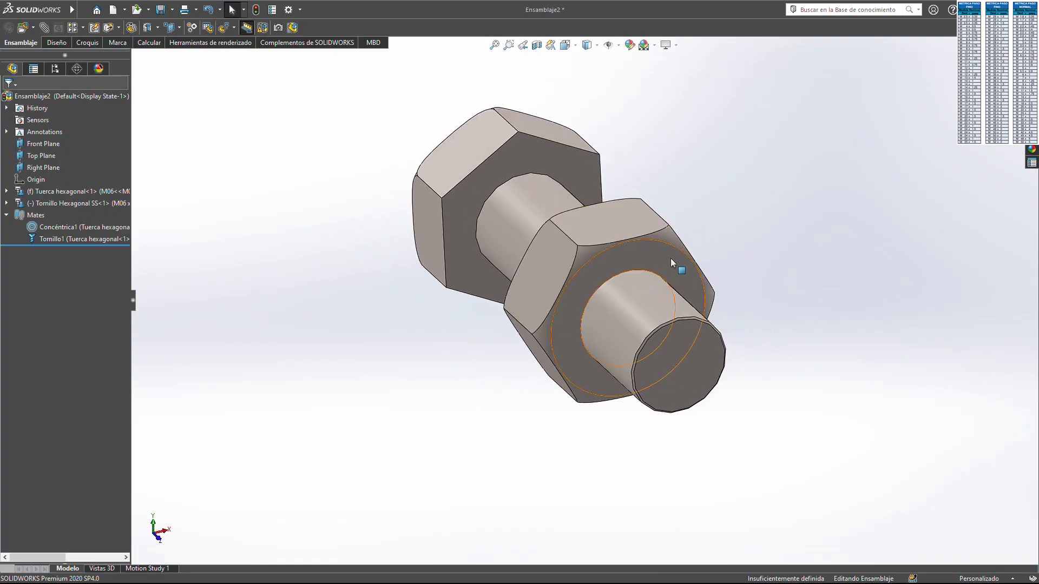
Measure 6.58 mm from nut face to bolt end in Top view, with Calculator open beside it
key(m)
click(676, 362)
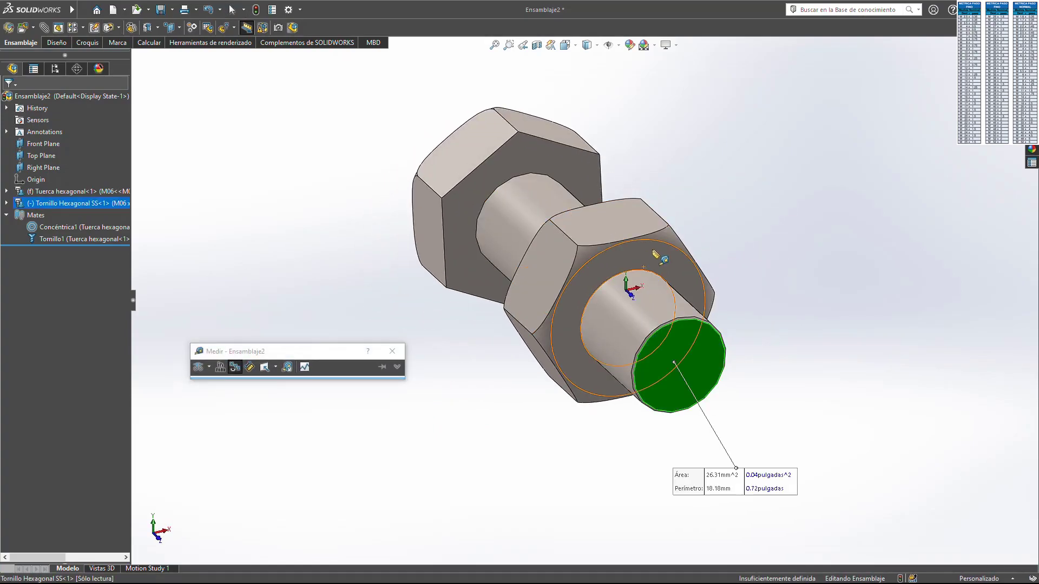
click(656, 255)
middle_drag(656, 254, 673, 293)
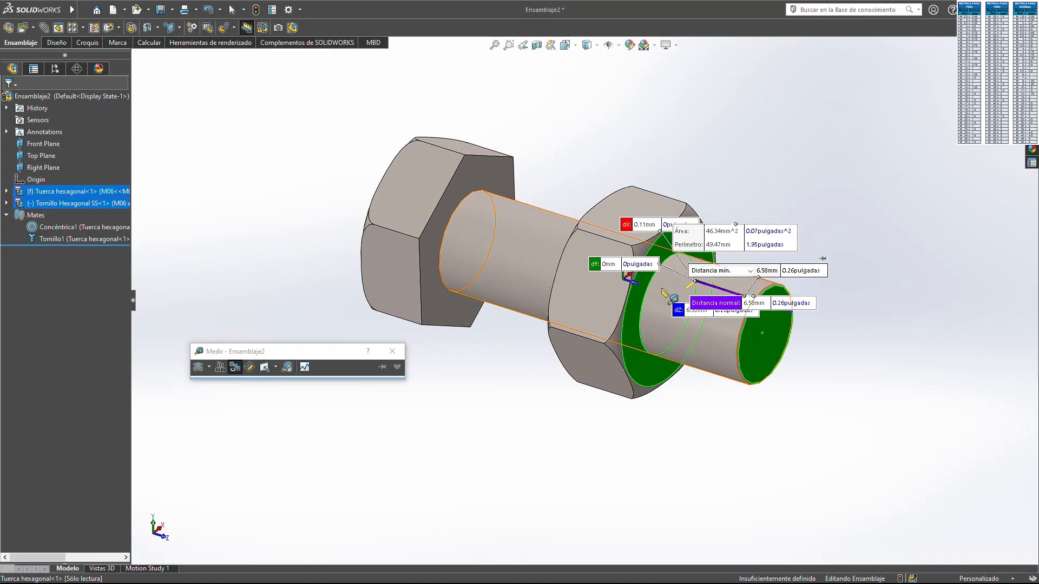
scroll(817, 311, down, 2)
scroll(721, 317, down, 3)
scroll(710, 316, down, 2)
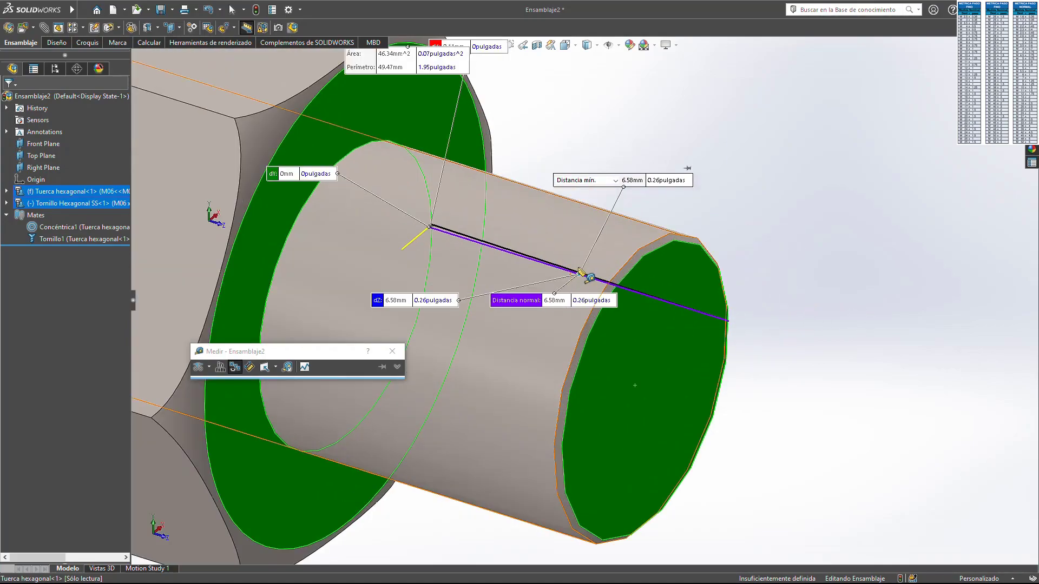
scroll(595, 286, up, 3)
key(ctrl+5)
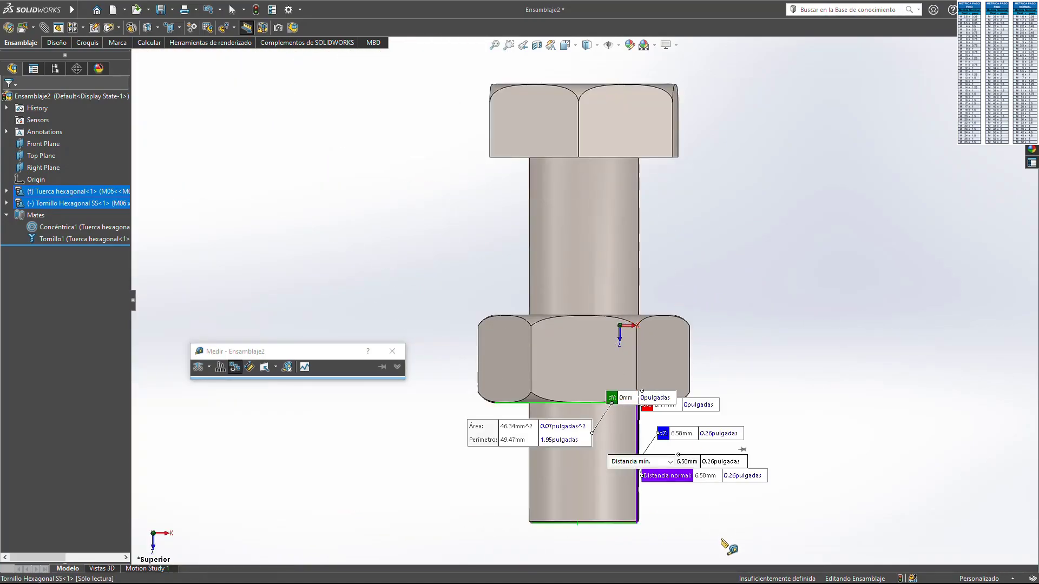
scroll(723, 541, down, 3)
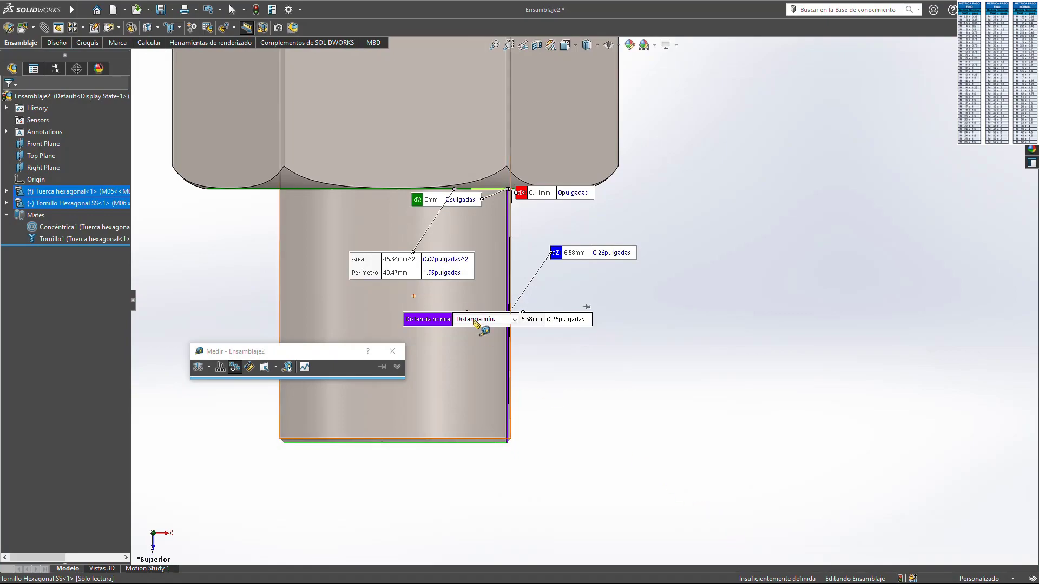
drag(431, 322, 336, 304)
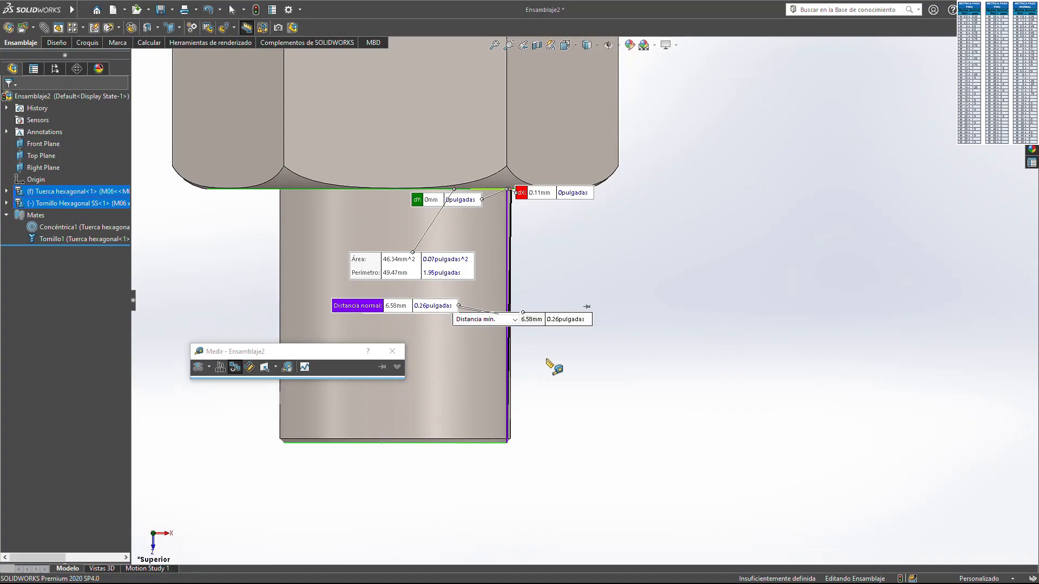
key(XF86Calculator)
drag(530, 42, 874, 71)
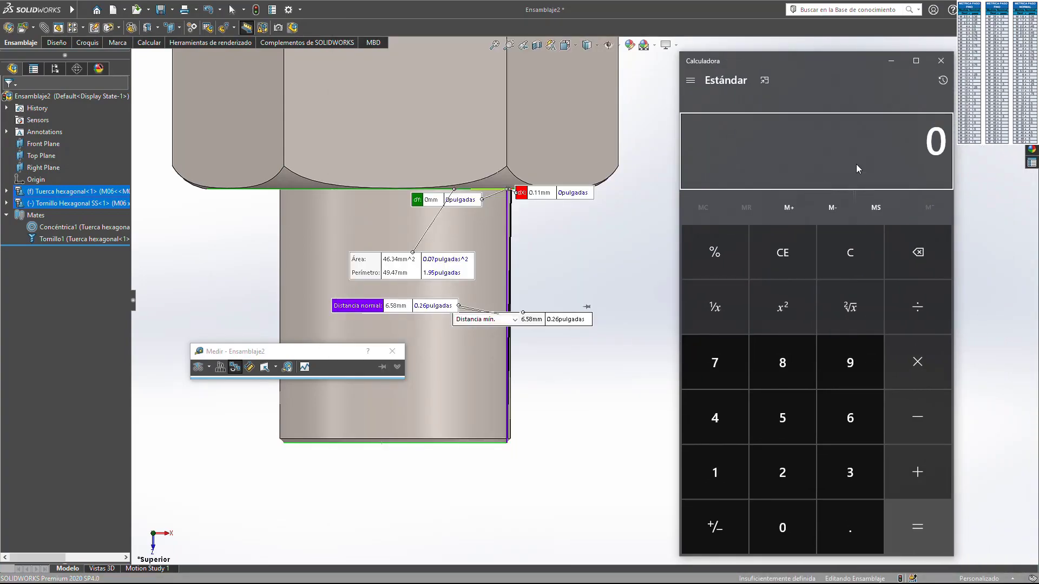
Compute 6.58 − 5.83 = 0.75 in Calculator, then close it and the Measure readouts
text(6.58)
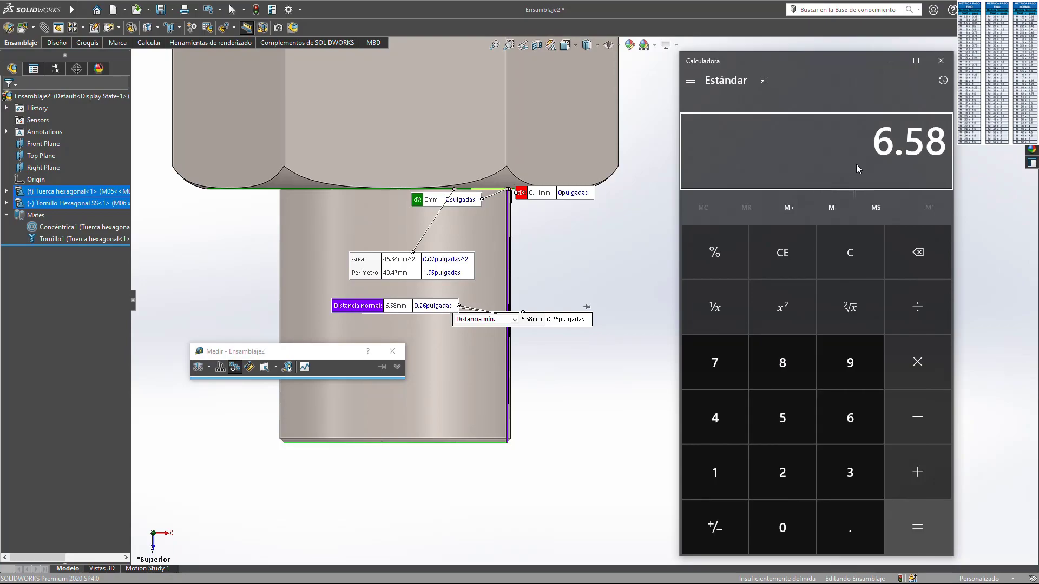
key(minus)
text(5.8)
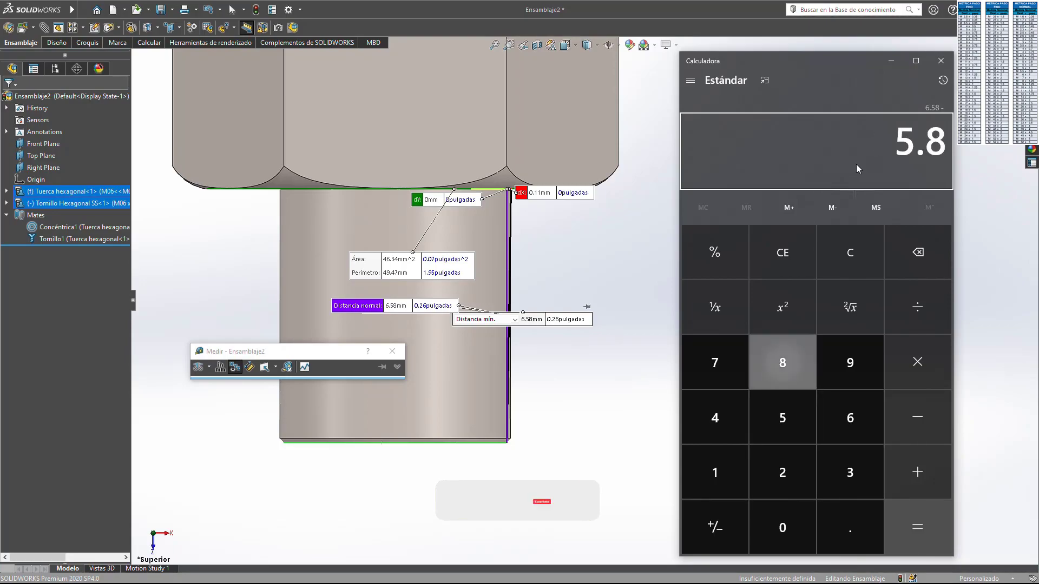
text(3)
key(Return)
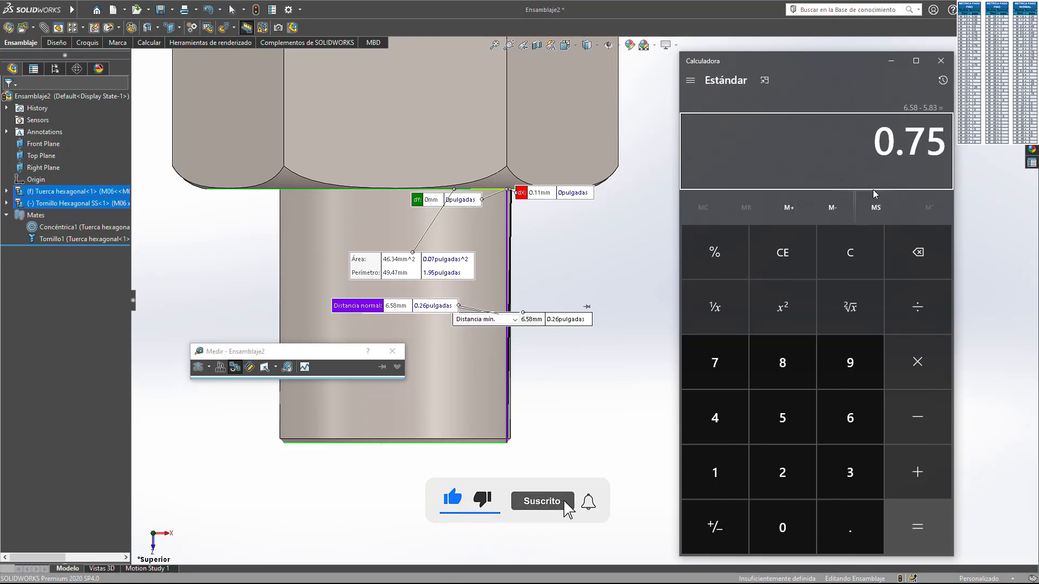
click(940, 61)
key(Escape)
Reconfigure the hex nut from M06 to M12 using its context-toolbar configuration list
key(ctrl+3)
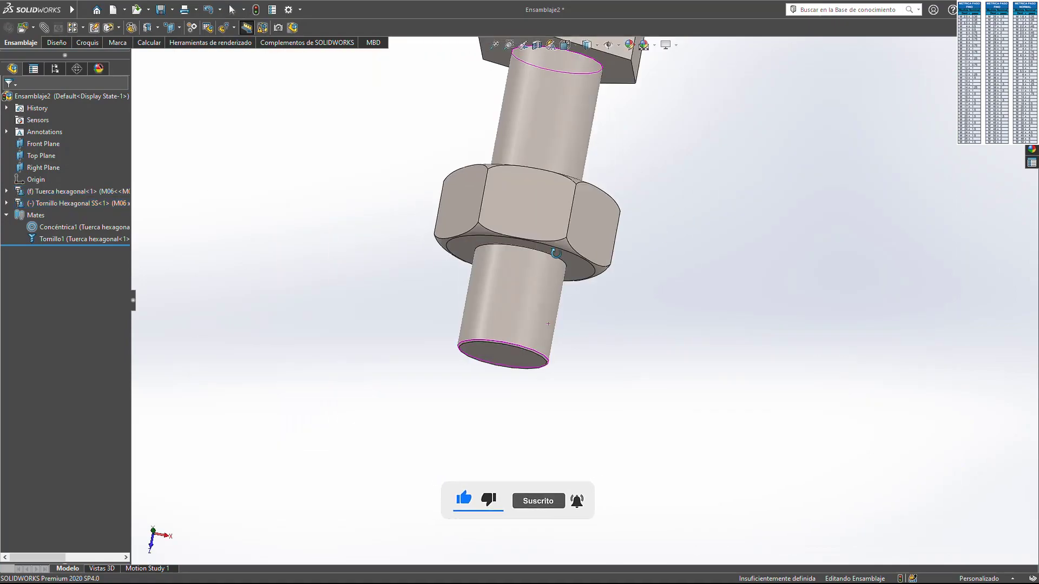
middle_drag(530, 222, 563, 266)
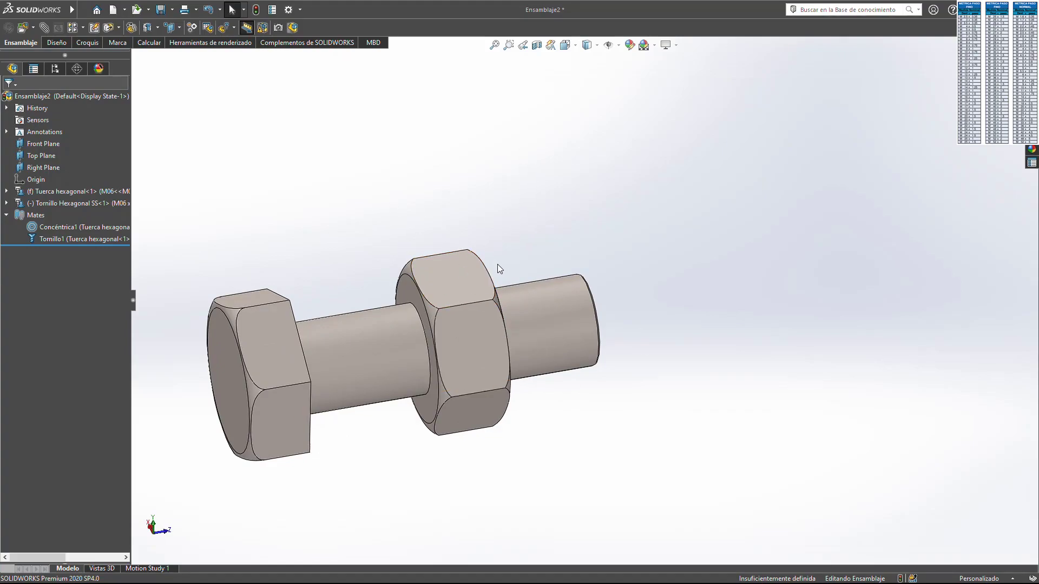
click(461, 275)
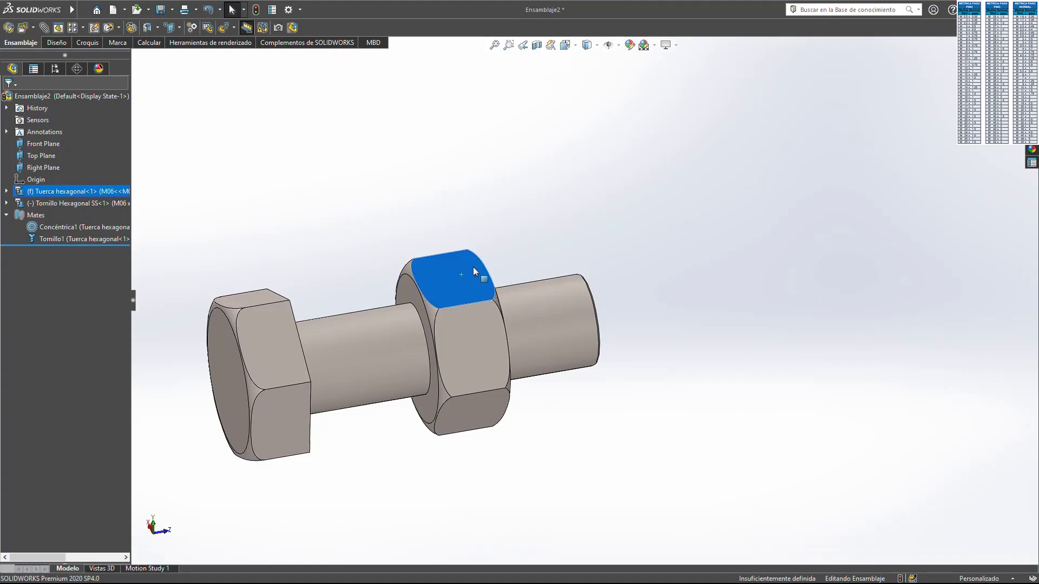
right_click(458, 276)
click(474, 169)
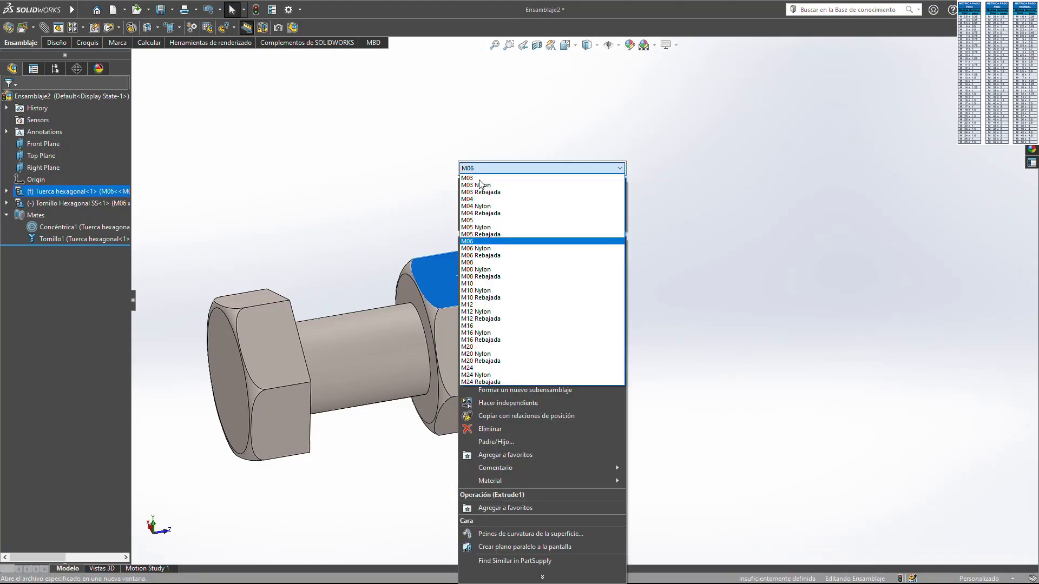
click(477, 305)
right_click(476, 304)
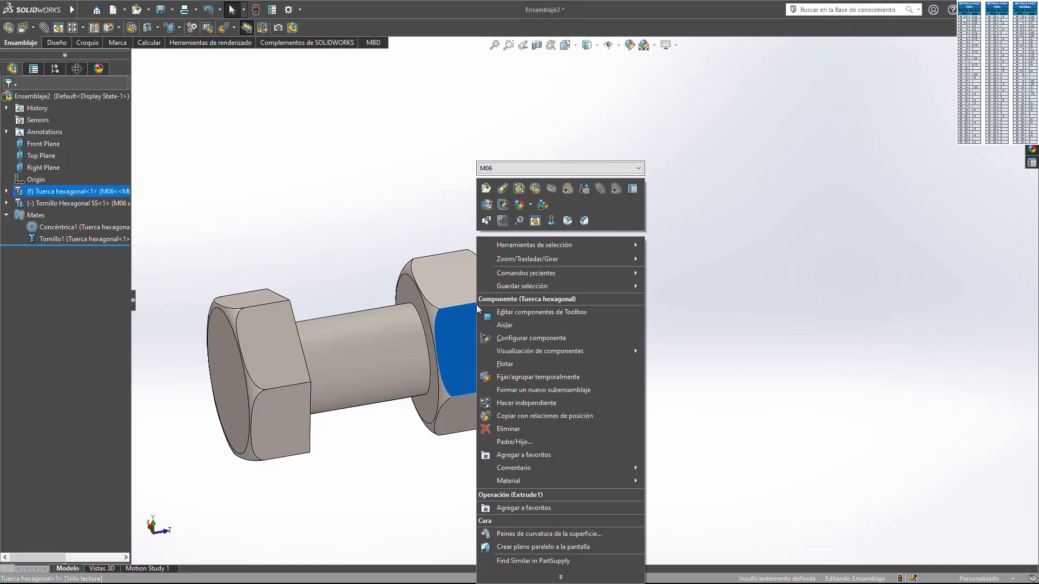
click(424, 172)
click(438, 265)
right_click(437, 266)
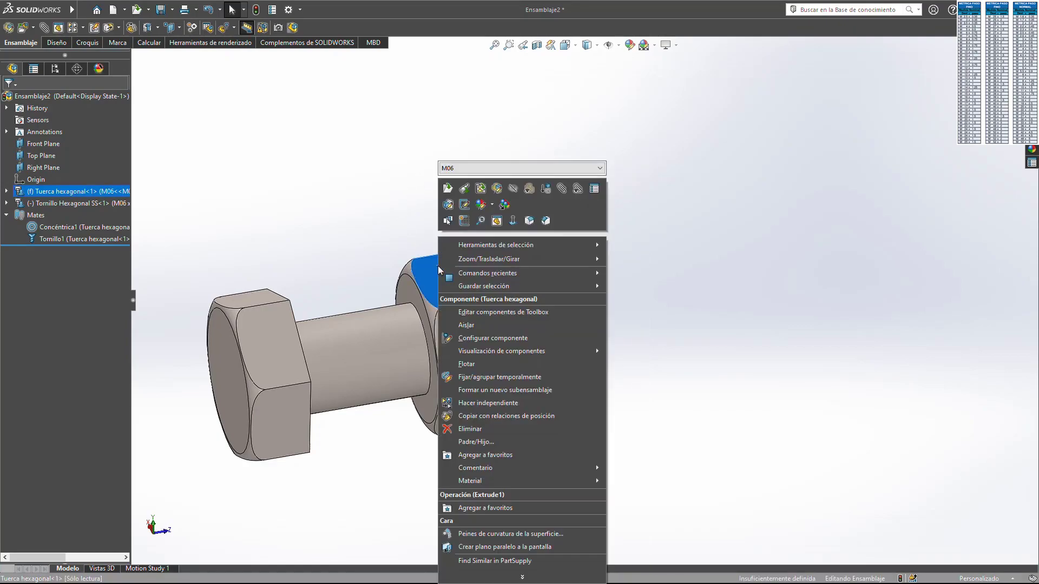
click(464, 168)
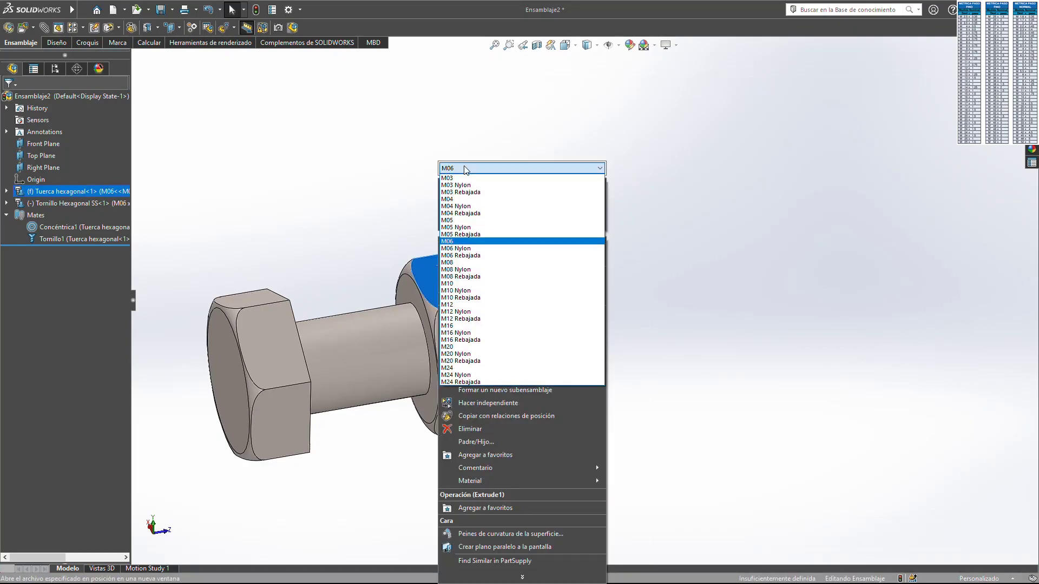
click(455, 306)
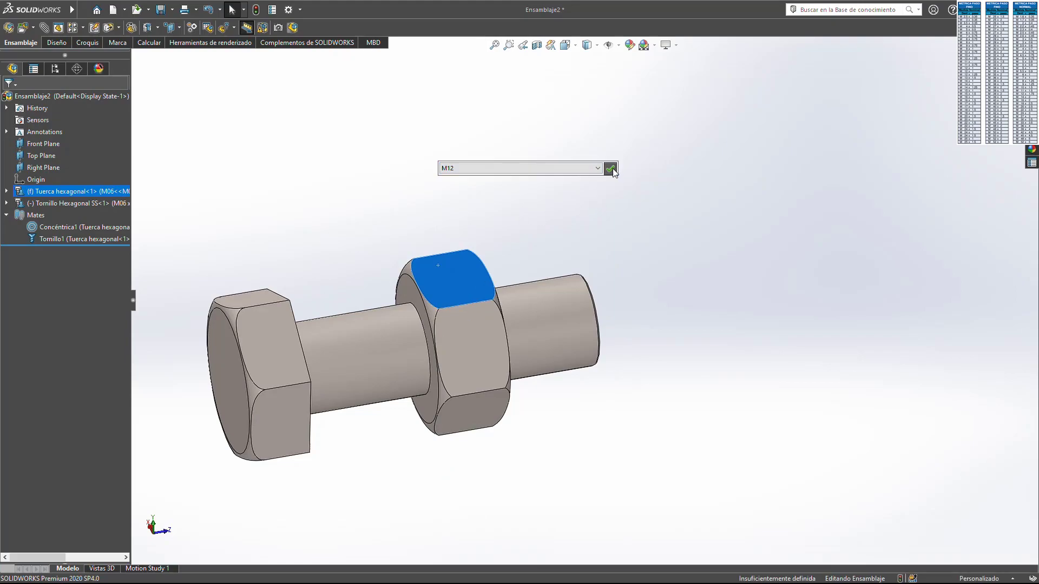
click(611, 170)
Resize the hex bolt from M06 x 20 to the M12 x 40 configuration
click(270, 340)
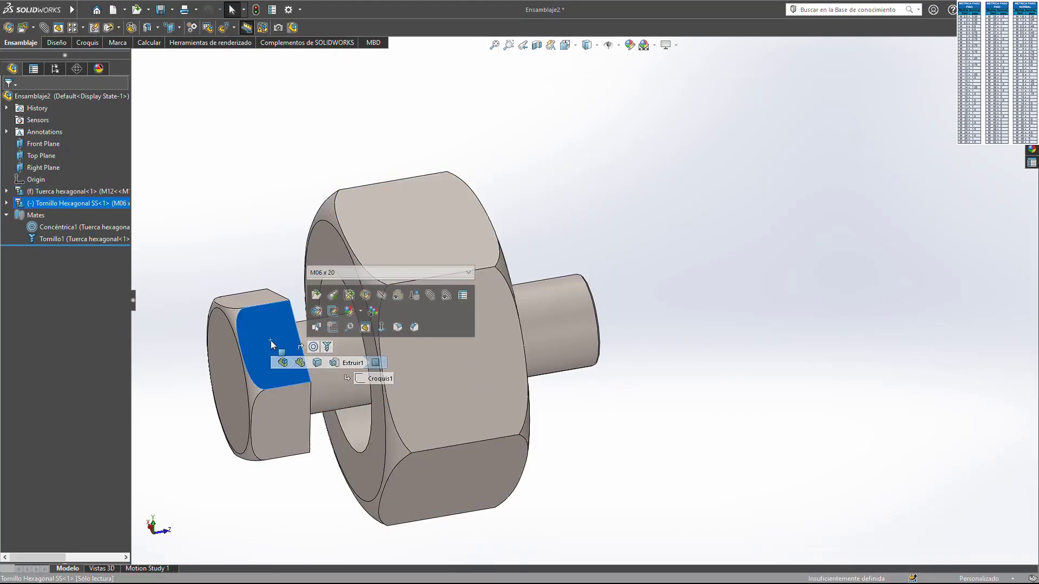
right_click(267, 320)
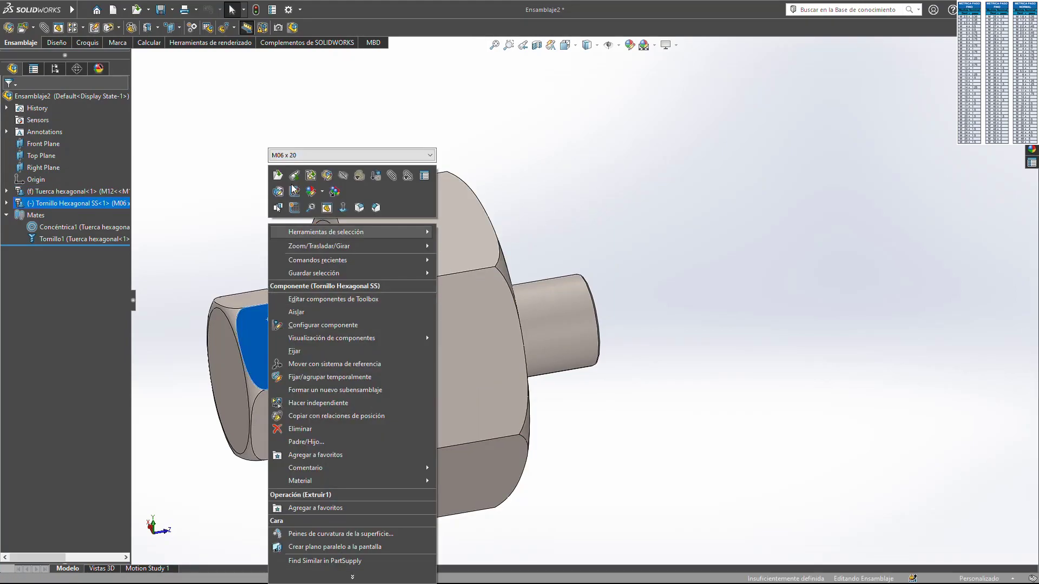
click(297, 156)
scroll(317, 274, down, 4)
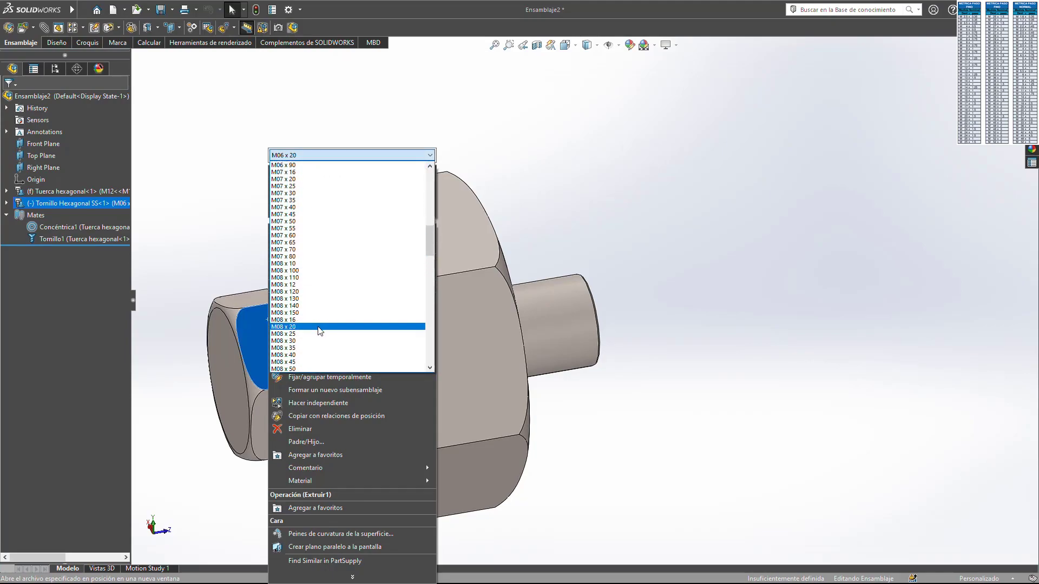
scroll(319, 322, down, 2)
scroll(320, 327, down, 3)
scroll(320, 331, down, 2)
scroll(319, 331, down, 2)
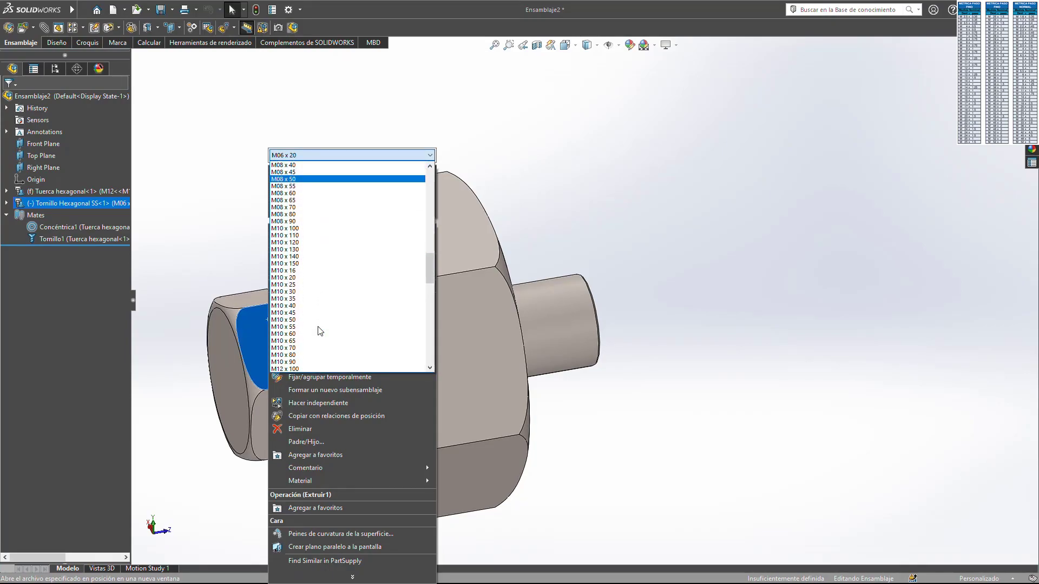
scroll(319, 330, down, 2)
scroll(318, 331, down, 1)
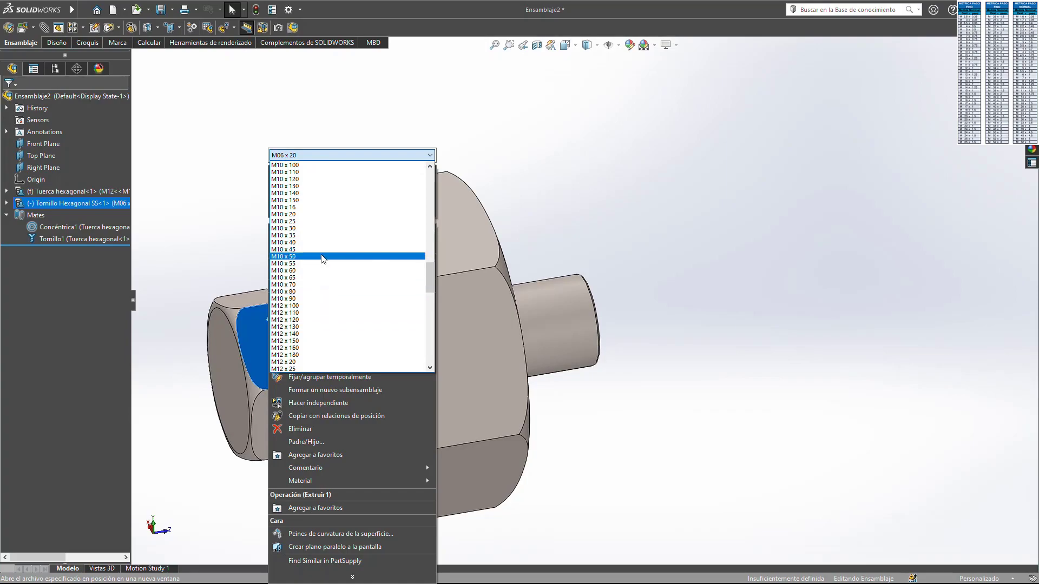
scroll(317, 330, down, 1)
scroll(317, 331, down, 2)
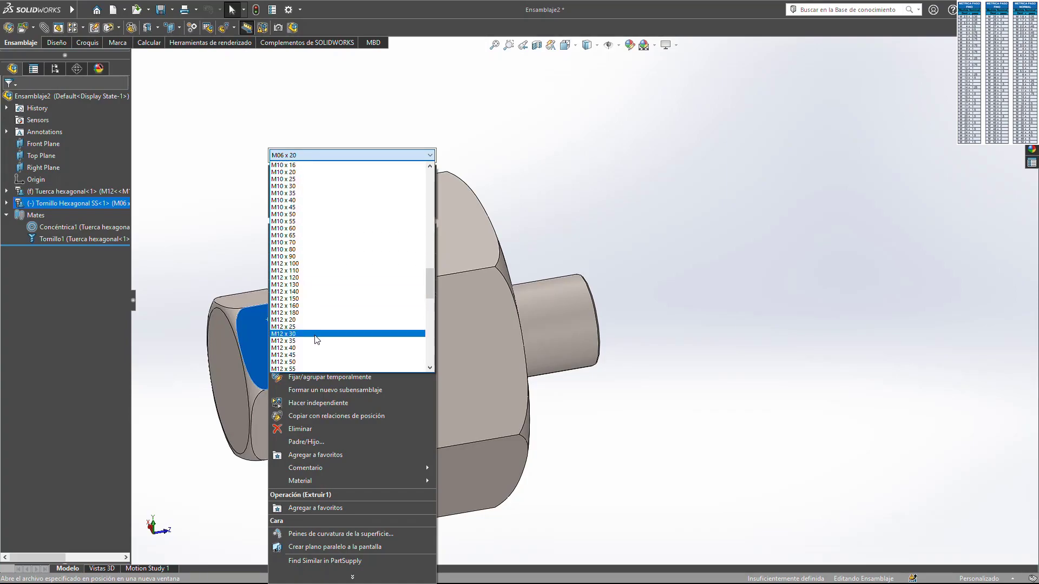
click(304, 350)
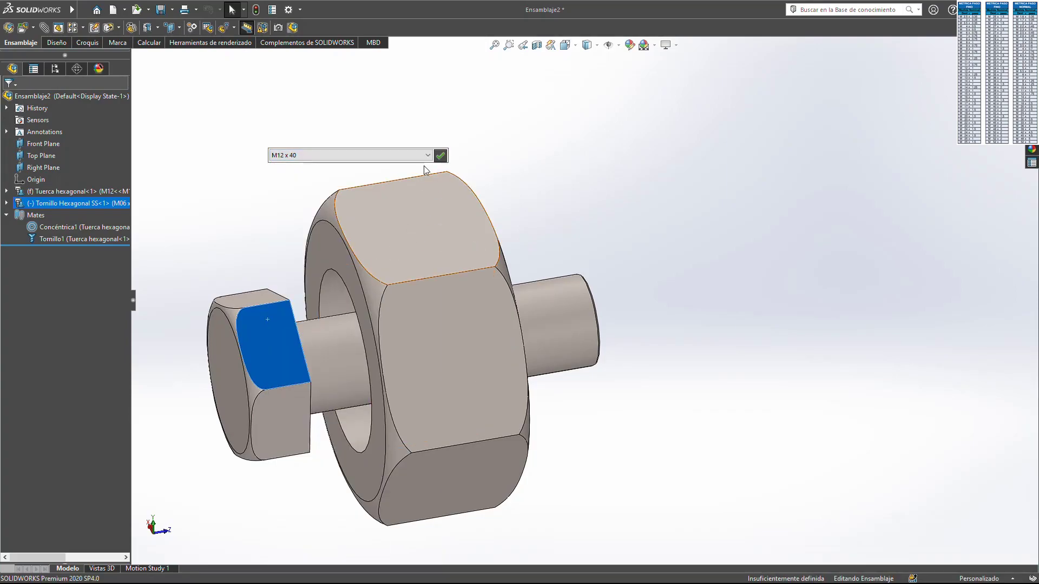
click(440, 157)
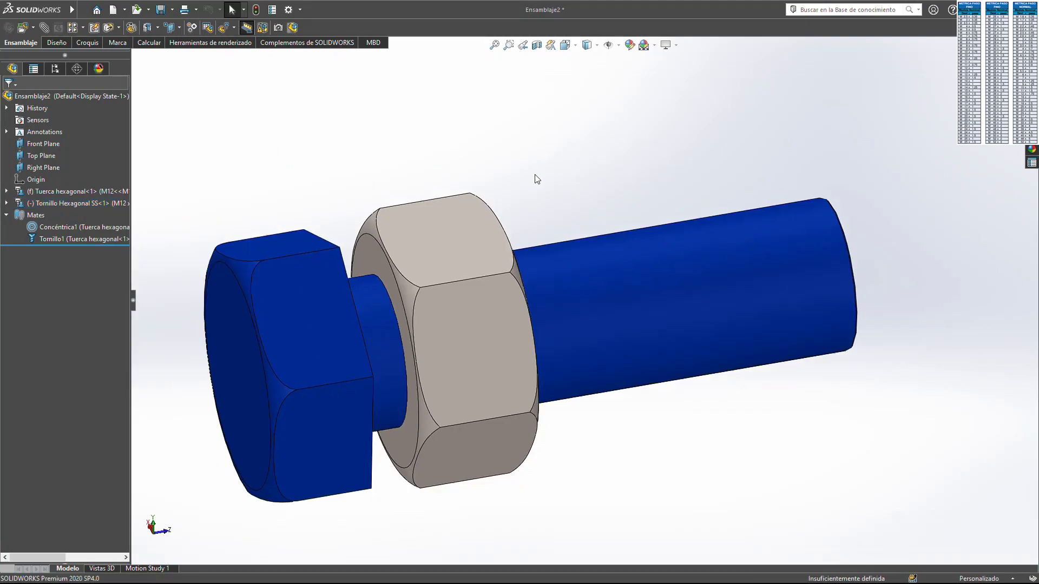
scroll(533, 177, up, 3)
mouse_move(541, 251)
middle_down()
mouse_move(574, 222)
mouse_move(529, 215)
middle_up()
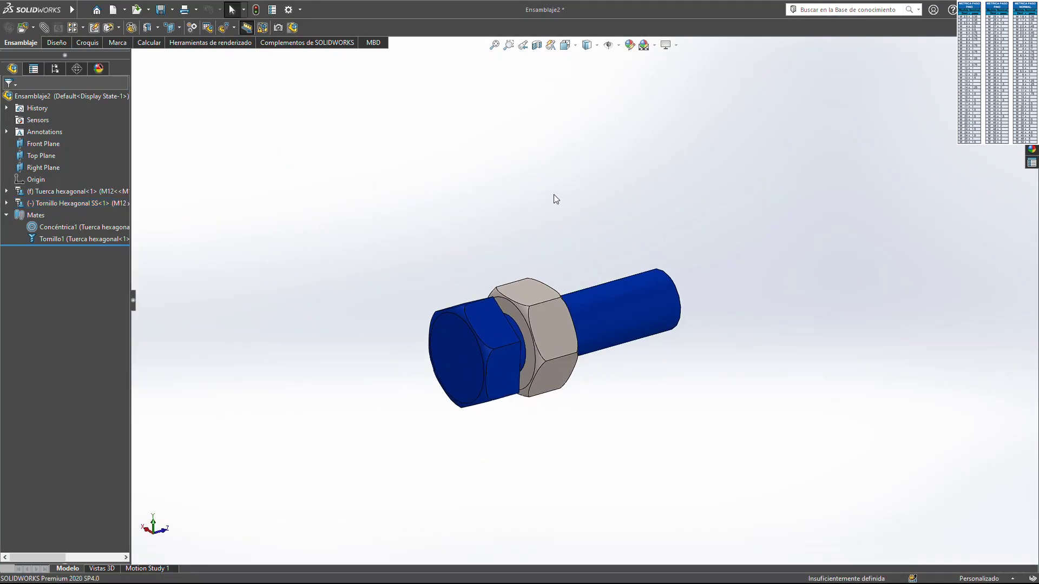
Set the Tornillo1 screw mate to 1.75 mm distance per revolution and confirm it
click(59, 236)
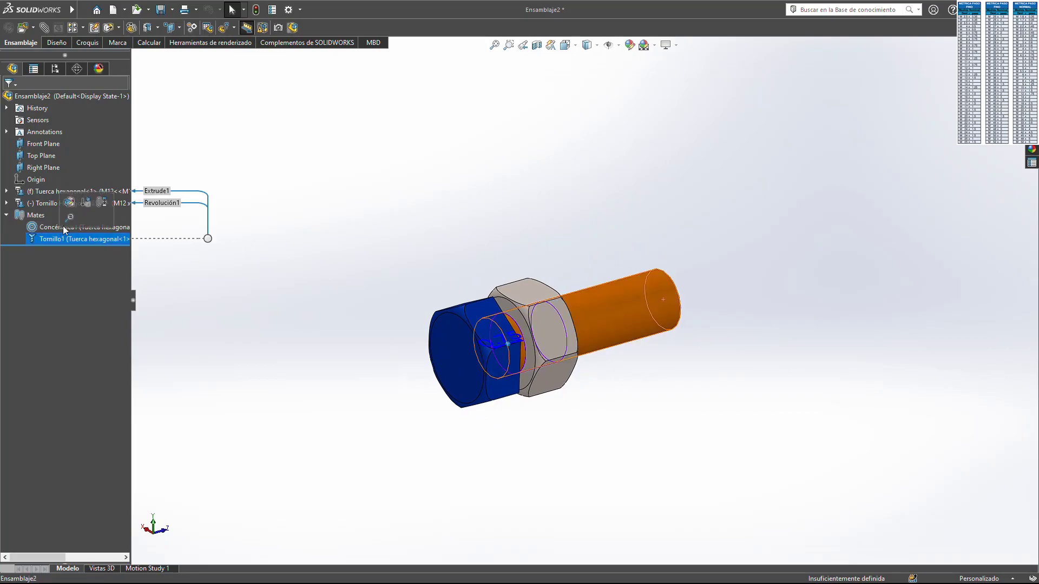
click(31, 220)
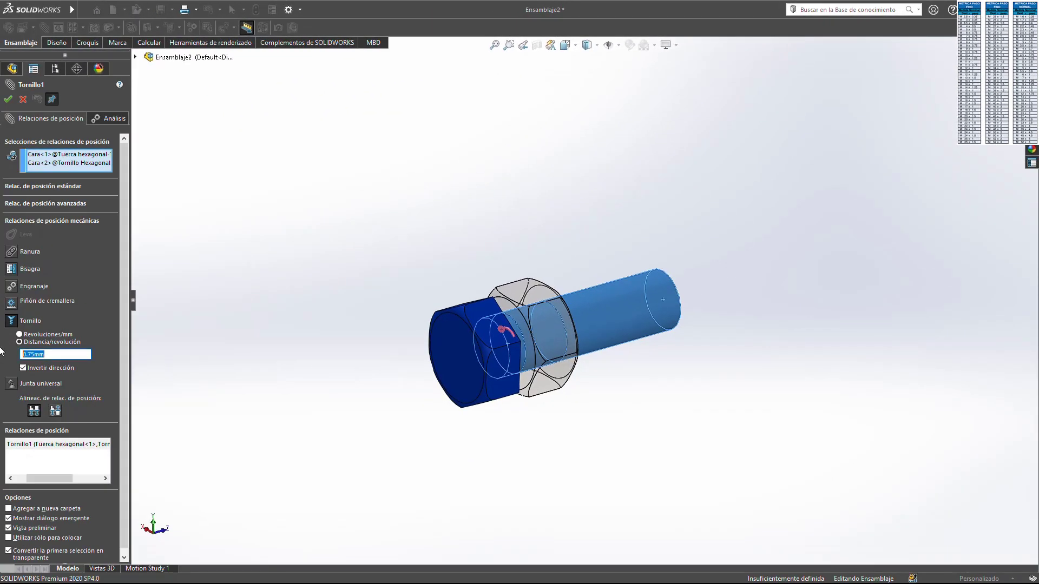
text(1.)
text(75)
key(Return)
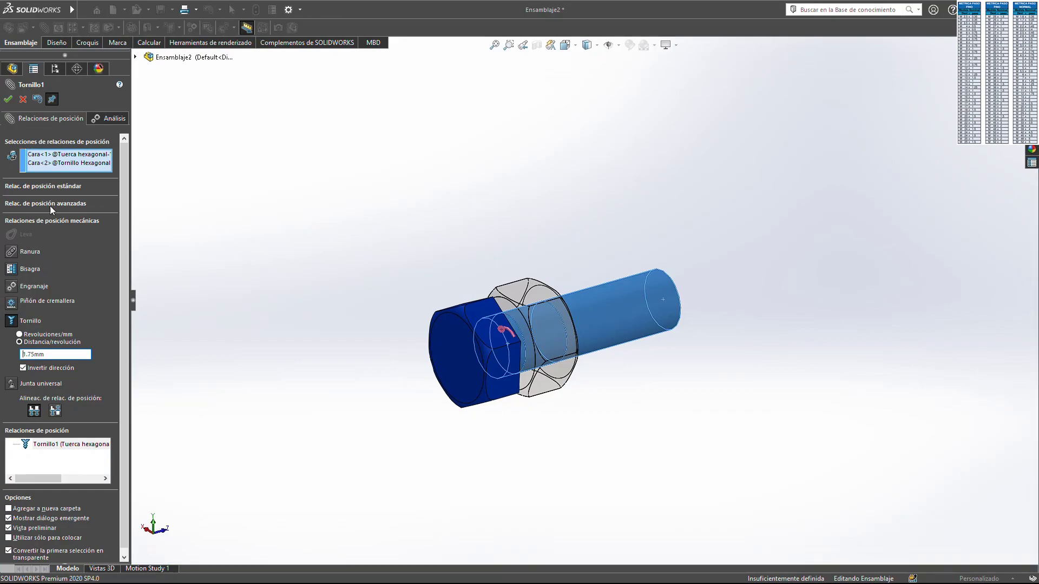
click(7, 101)
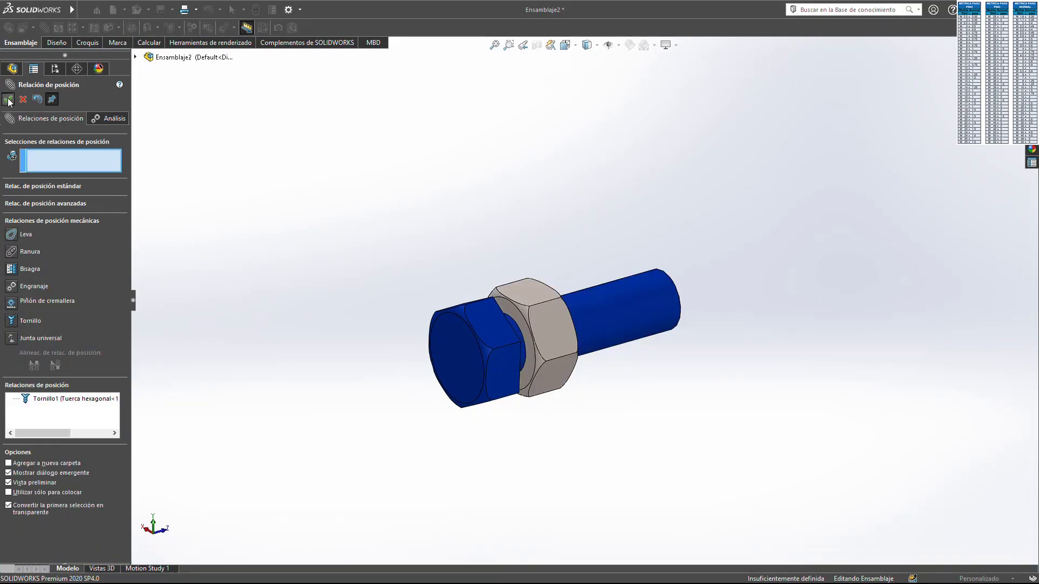
click(7, 100)
click(44, 239)
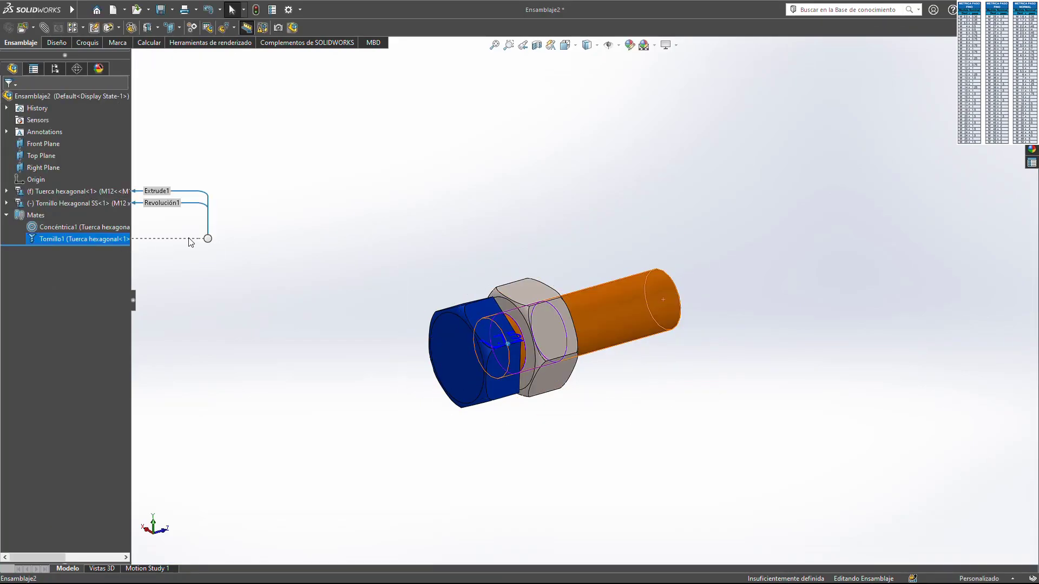
Measure from the nut face to the bolt end, reading 26.58 mm
click(448, 249)
mouse_move(564, 306)
middle_down()
mouse_move(451, 334)
mouse_move(593, 291)
mouse_move(622, 270)
middle_up()
click(593, 291)
click(714, 369)
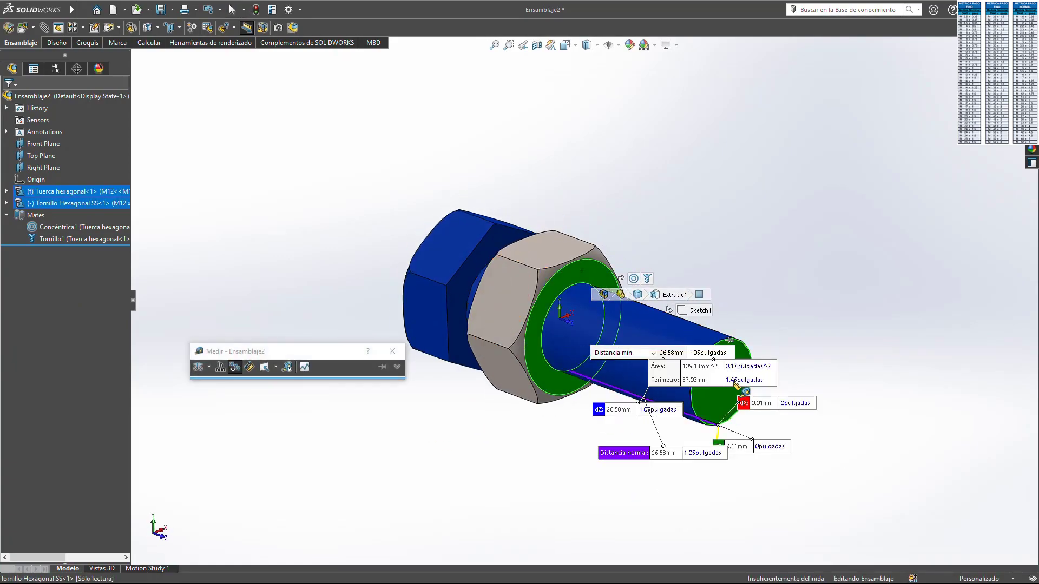
scroll(551, 460, down, 2)
middle_drag(550, 460, 563, 441)
scroll(631, 446, down, 2)
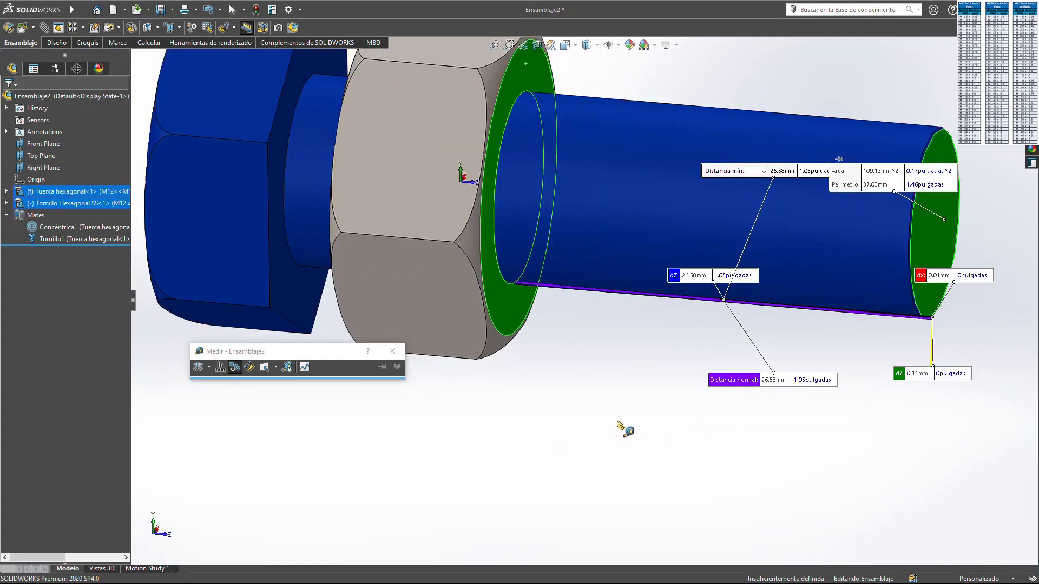
key(Escape)
Rotate the bolt by a head edge so it screws through the nut
scroll(580, 417, up, 5)
mouse_move(579, 417)
middle_down()
mouse_move(447, 253)
mouse_move(479, 226)
mouse_move(405, 274)
middle_up()
click(476, 223)
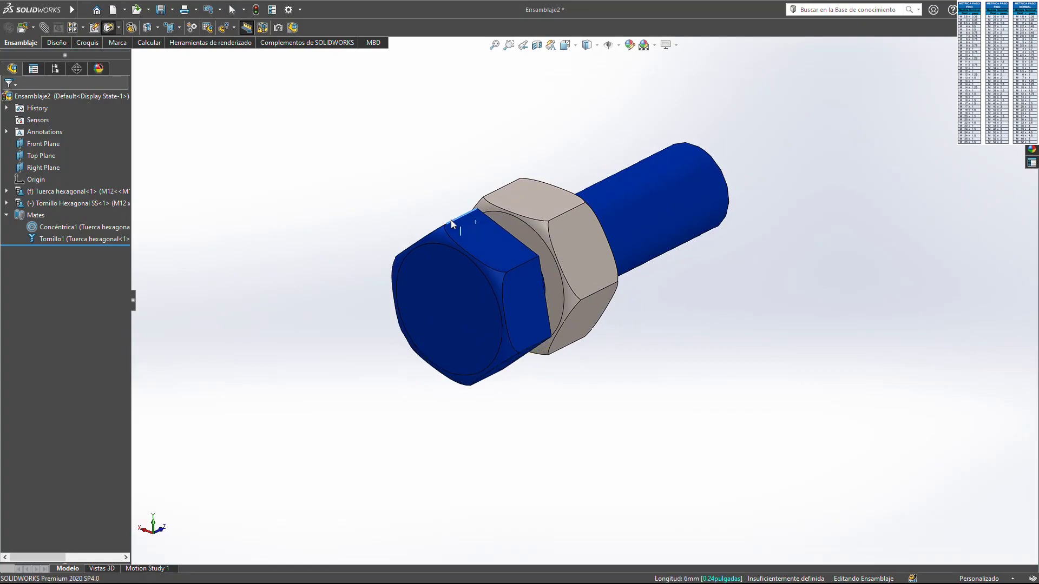
mouse_move(405, 274)
mouse_down()
mouse_move(441, 359)
mouse_move(533, 371)
mouse_move(535, 291)
mouse_move(502, 244)
mouse_move(465, 218)
mouse_up()
key(Escape)
Measure the nut-face-to-bolt-end distance again, now reading 24.82 mm
middle_drag(564, 222, 596, 225)
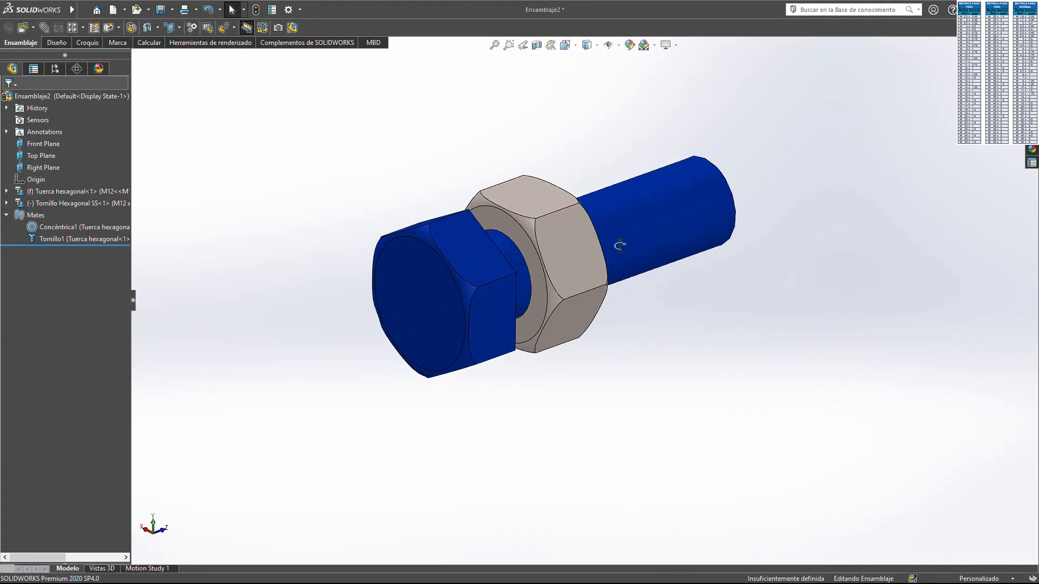
scroll(558, 191, down, 5)
click(558, 190)
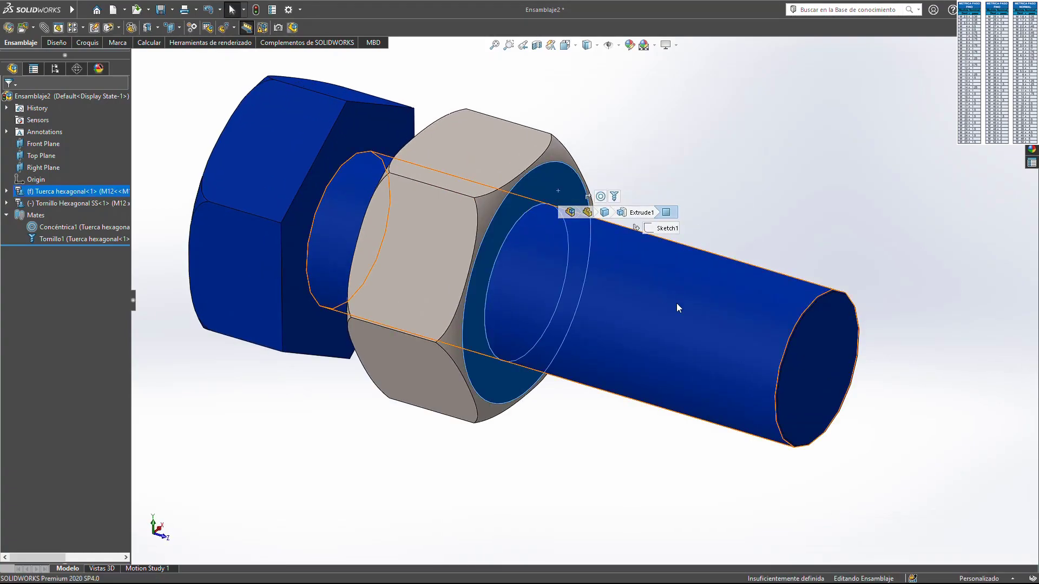
ctrl+click(835, 350)
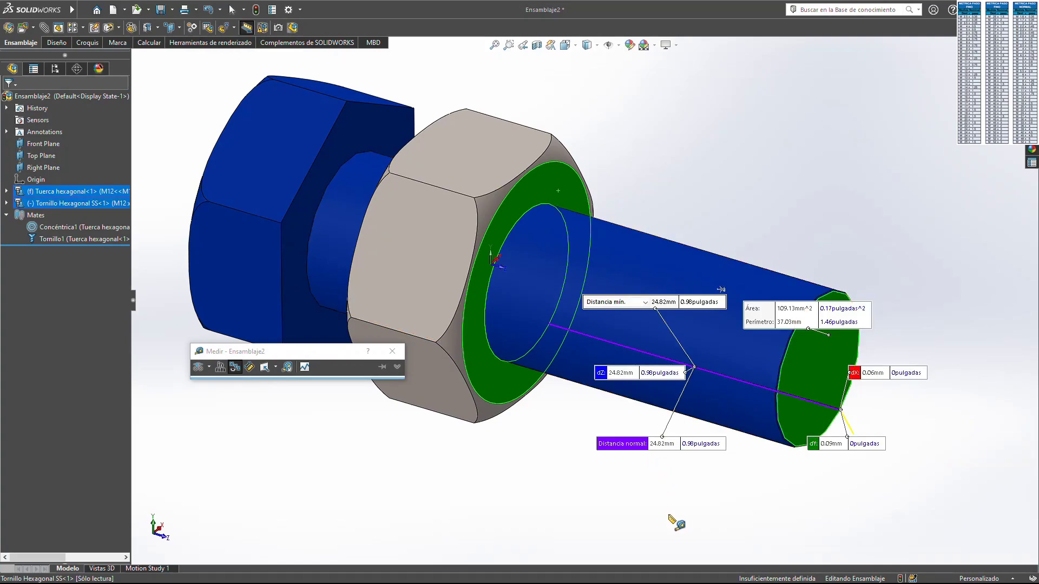
key(Escape)
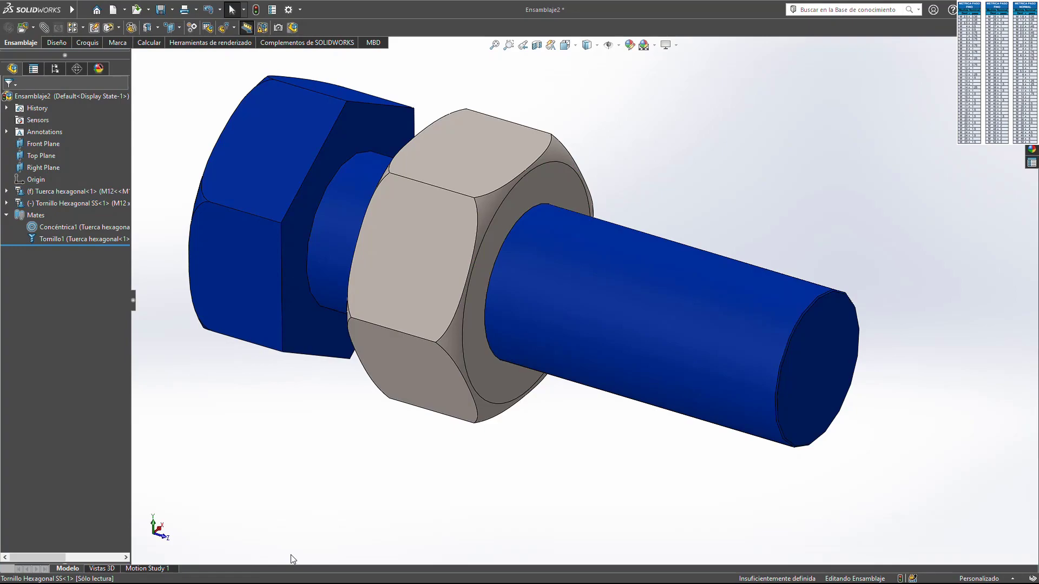
Compute 24.82 + 1.75 = 26.57 in Windows Calculator, then close it
key(XF86Calculator)
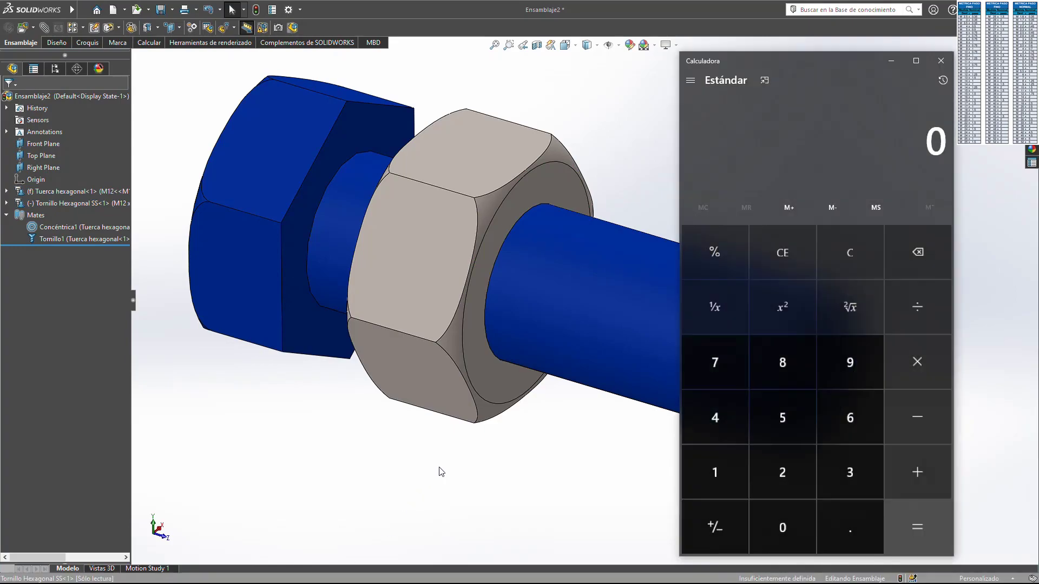
text(24)
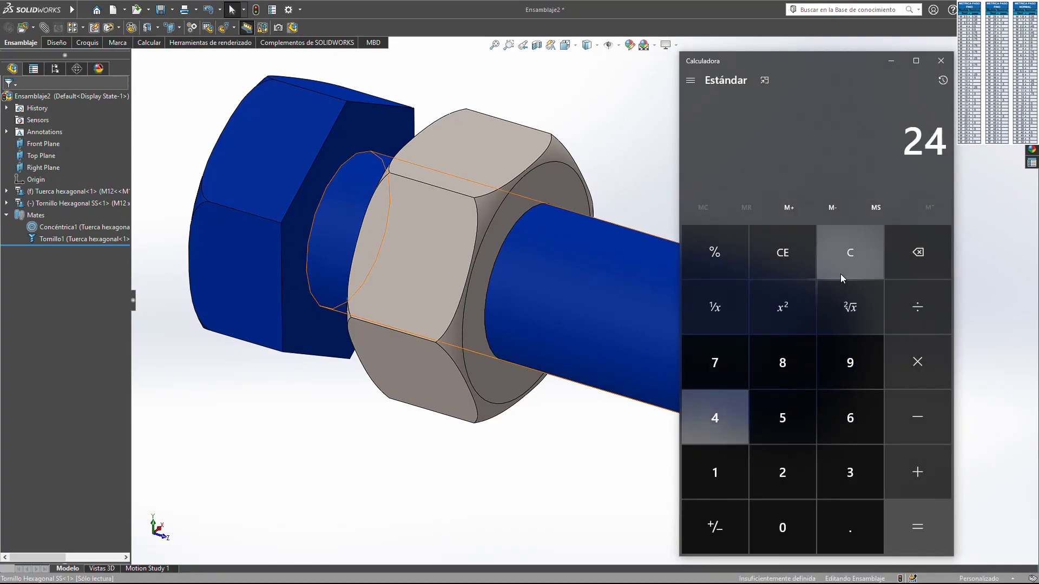
text(.82 )
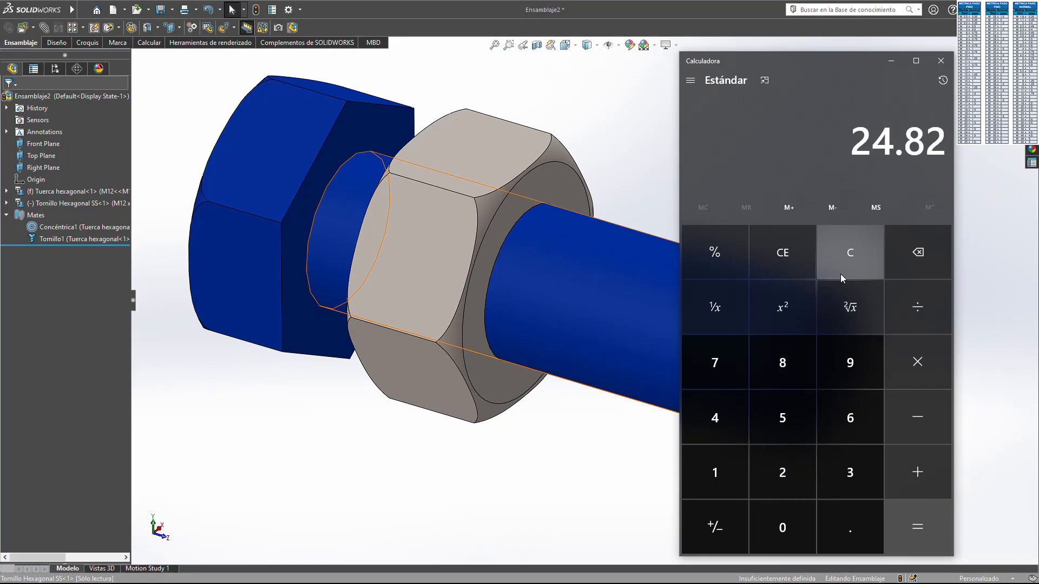
text(+ 1.75)
key(Return)
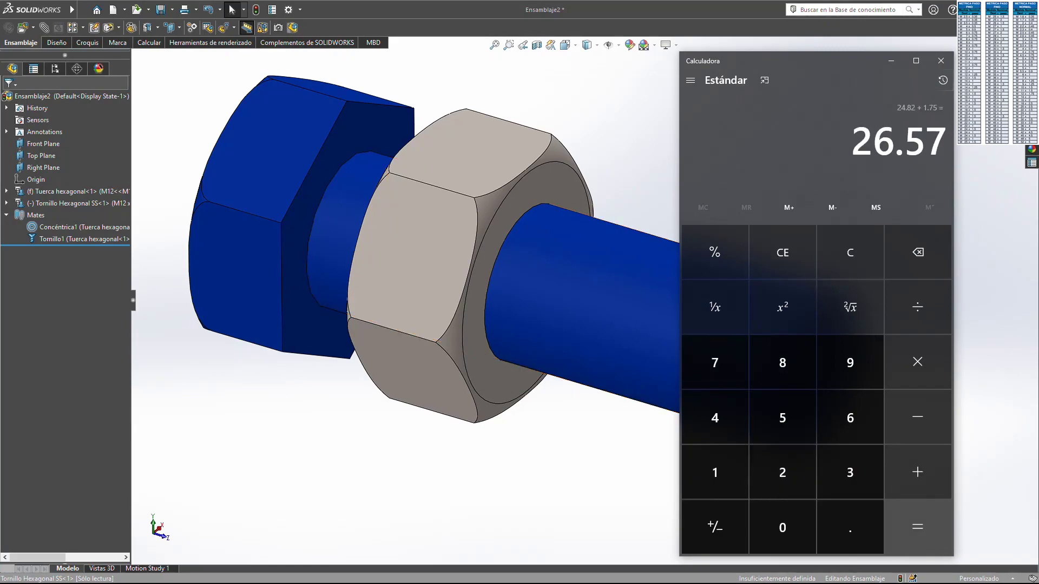
click(940, 61)
scroll(667, 179, up, 4)
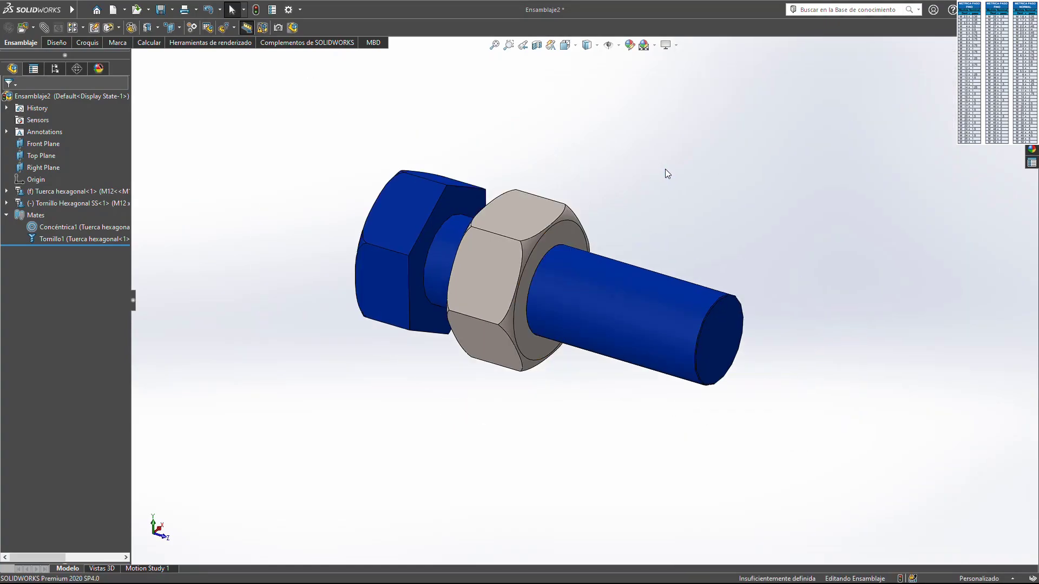
Edit Tornillo1 so it advances 1.25 mm per revolution instead of 1.75 mm
middle_drag(665, 169, 431, 265)
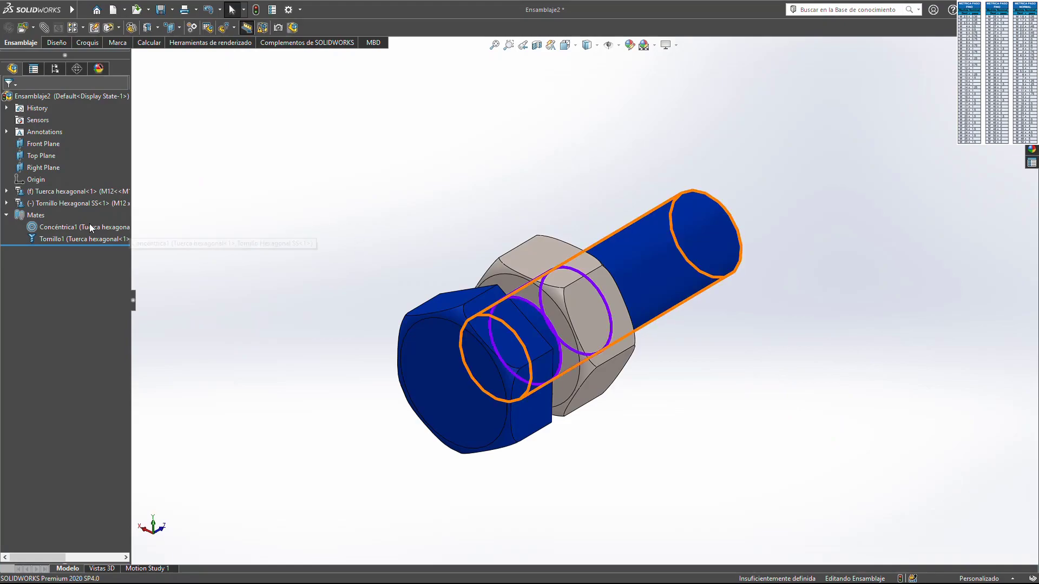
click(69, 236)
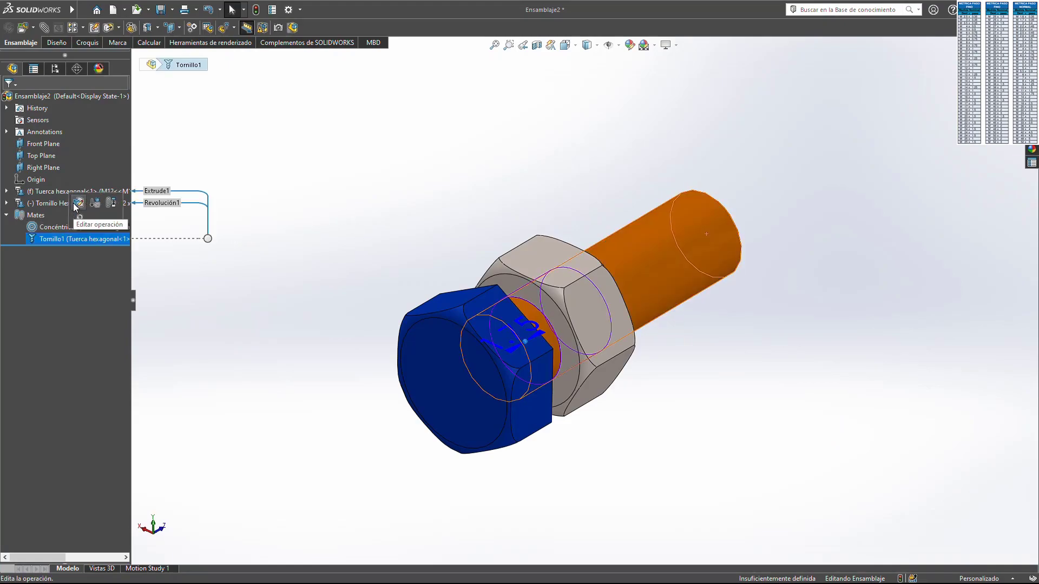
click(74, 203)
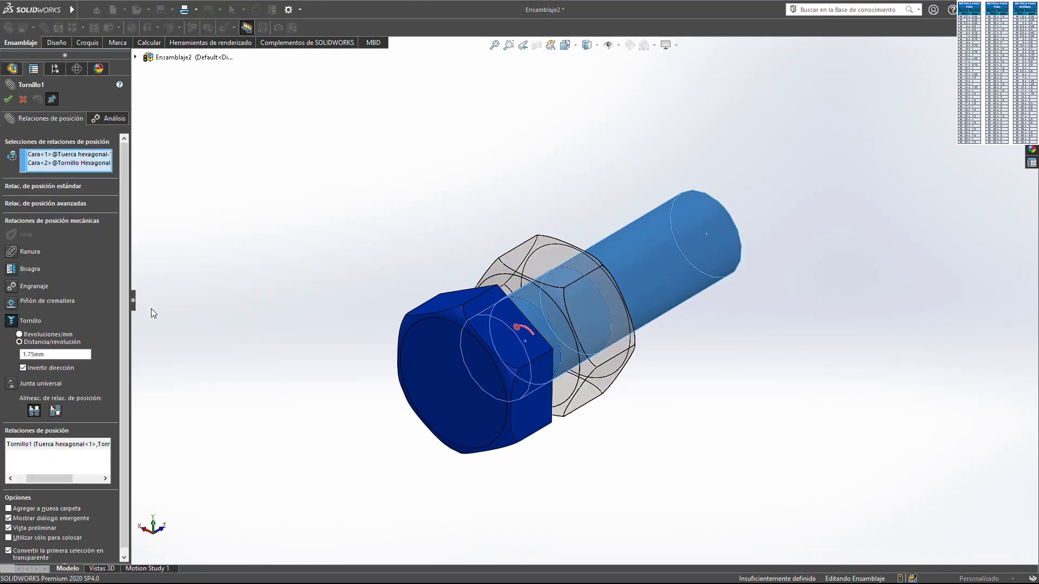
click(54, 354)
text(1.25)
key(Return)
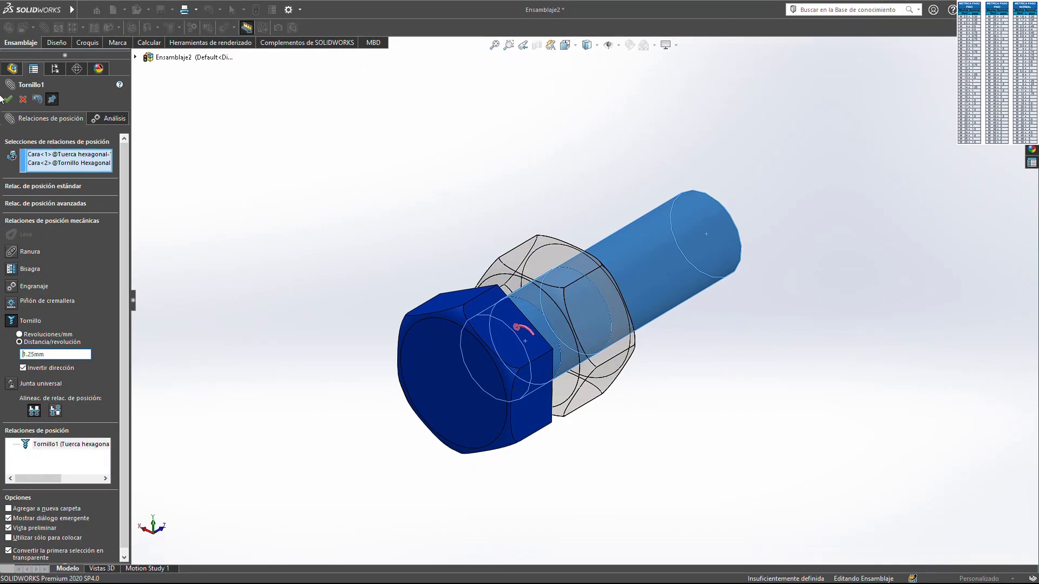
click(8, 99)
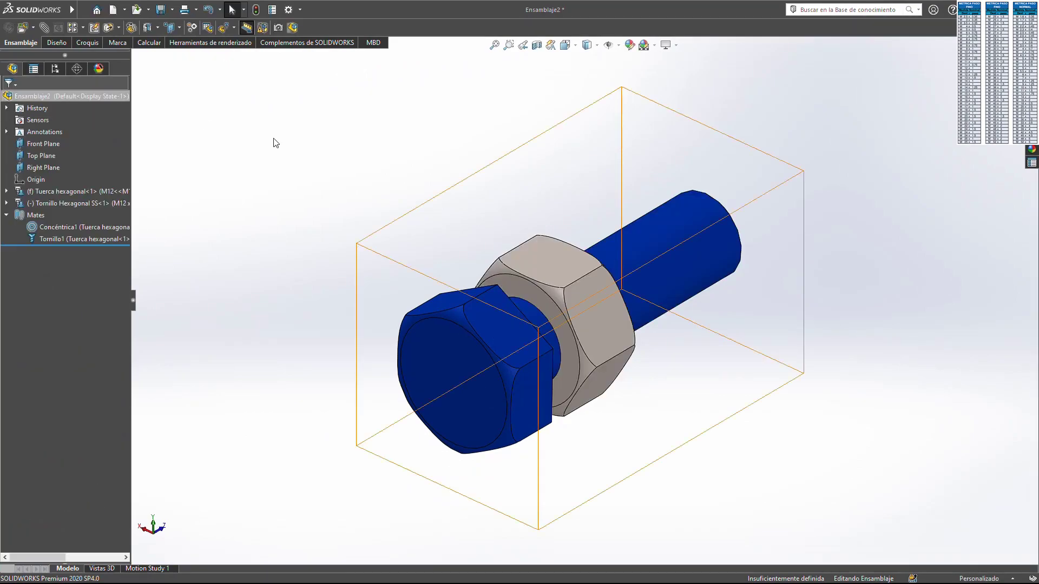
Measure nut face to bolt end with the new pitch, reading 24.82 mm
middle_drag(547, 252, 591, 277)
click(595, 264)
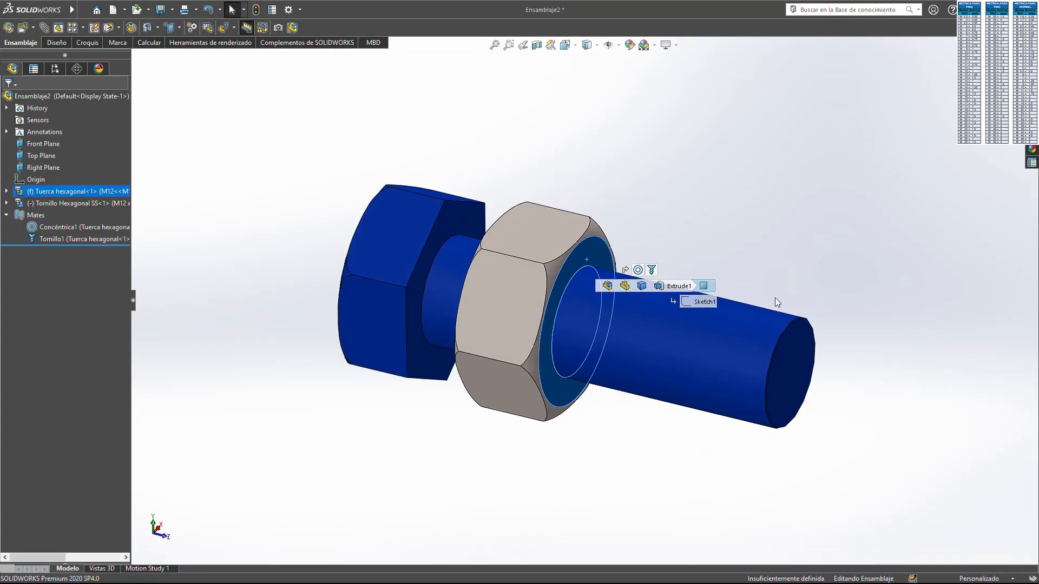
key(m)
click(795, 372)
middle_drag(795, 372, 782, 324)
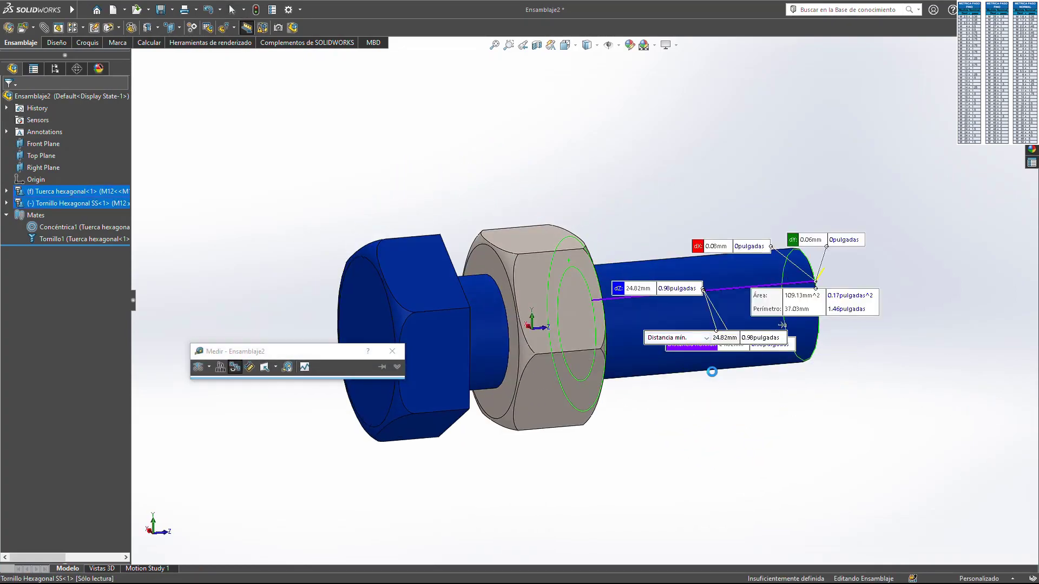
key(Escape)
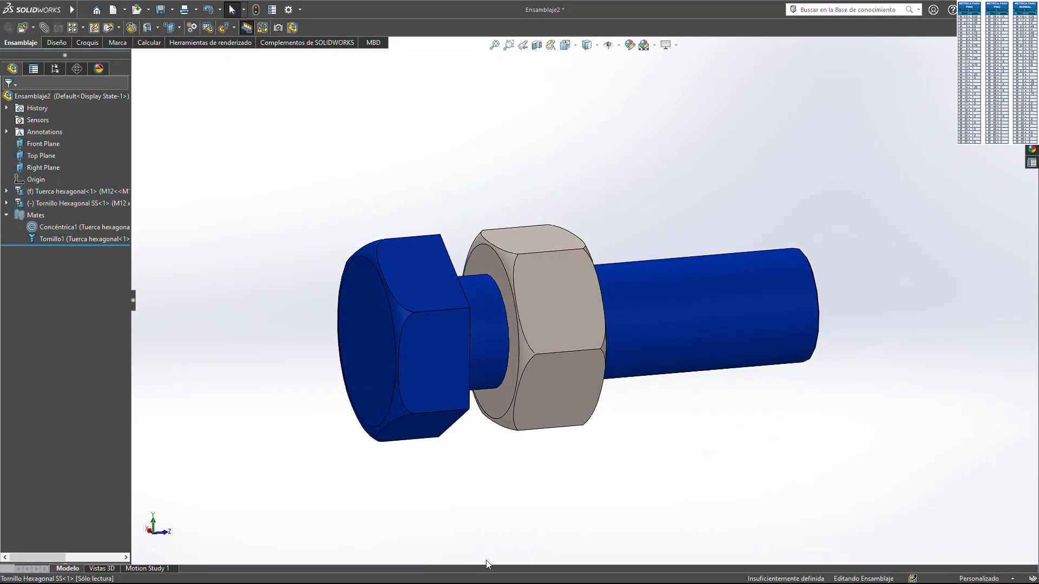
click(486, 564)
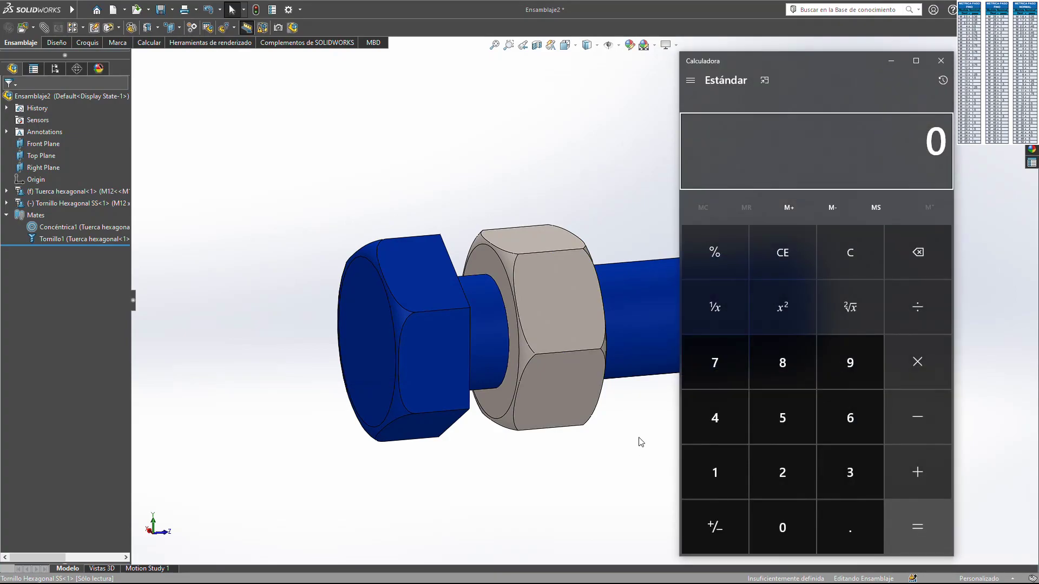
Compute 24.82 − 1.25 = 23.57 in Calculator and return to the assembly
text(24.82)
key(minus)
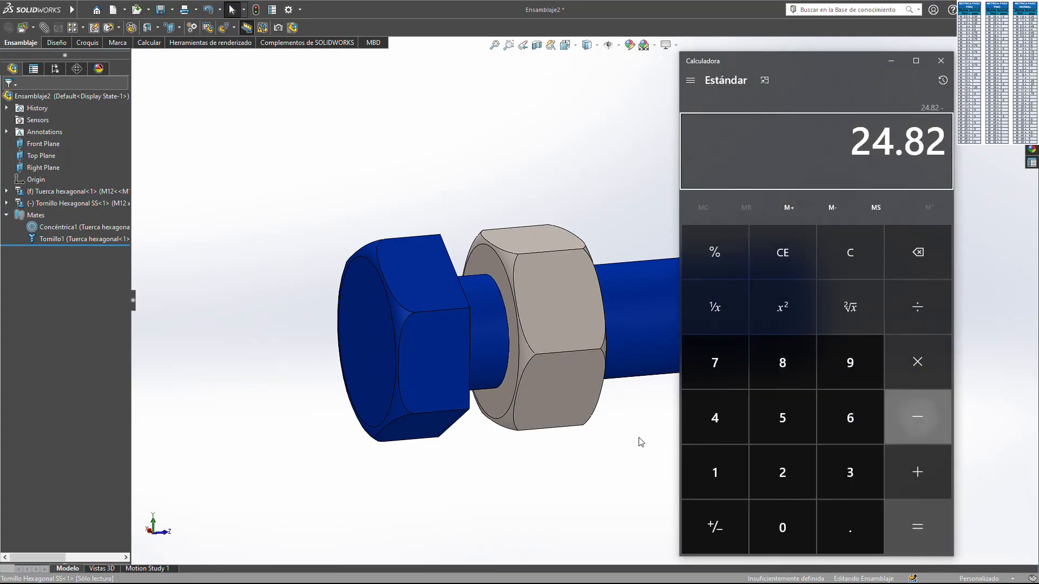
text(1.25)
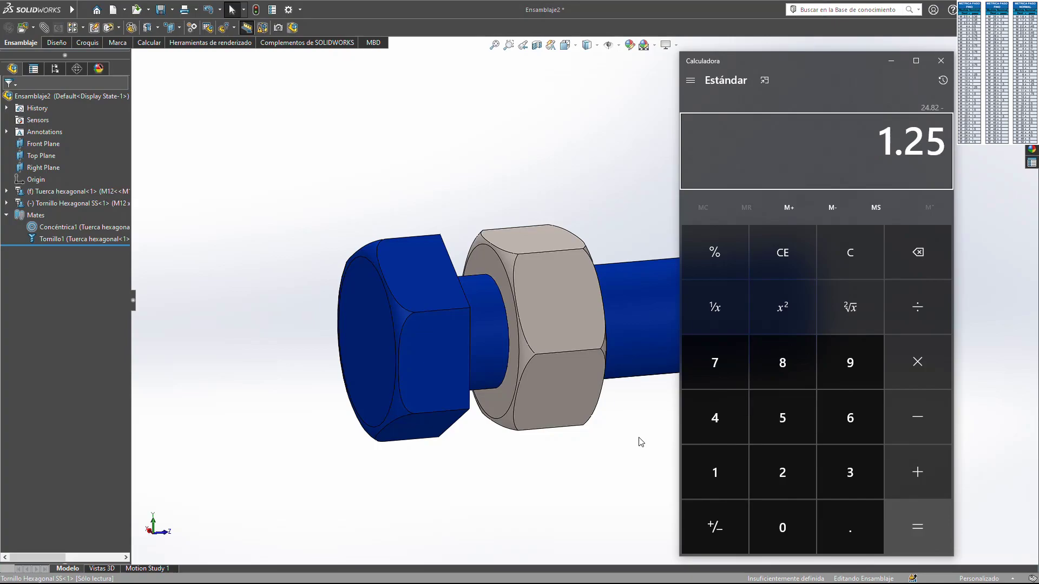
key(Return)
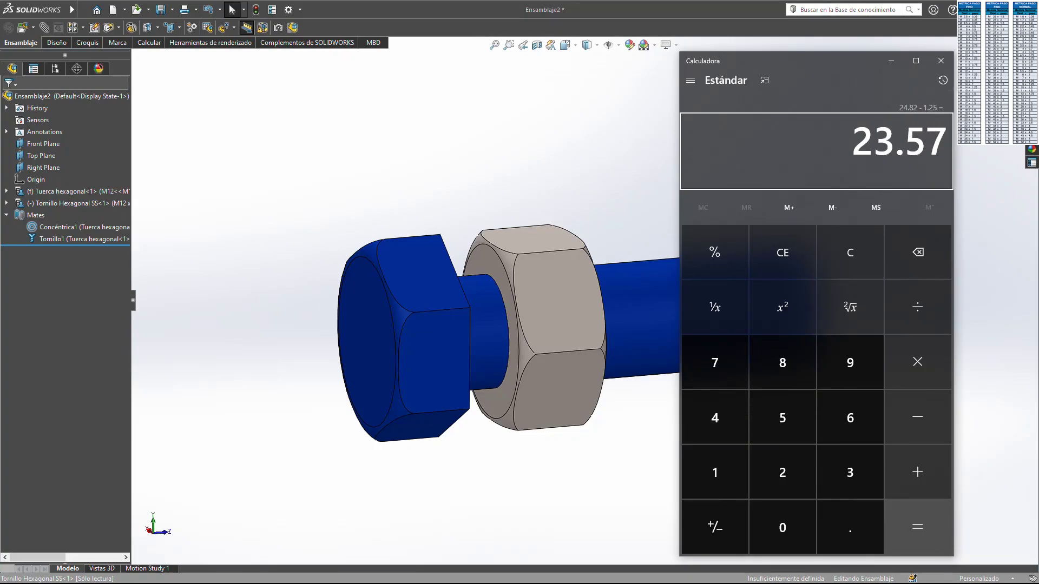
click(379, 162)
click(66, 239)
Turn the bolt through the nut by dragging a head edge
mouse_move(266, 194)
middle_down()
mouse_move(434, 268)
mouse_move(349, 341)
mouse_move(455, 470)
middle_up()
click(452, 271)
mouse_move(455, 470)
mouse_down()
mouse_move(510, 370)
mouse_move(474, 272)
mouse_move(434, 241)
mouse_up()
key(Escape)
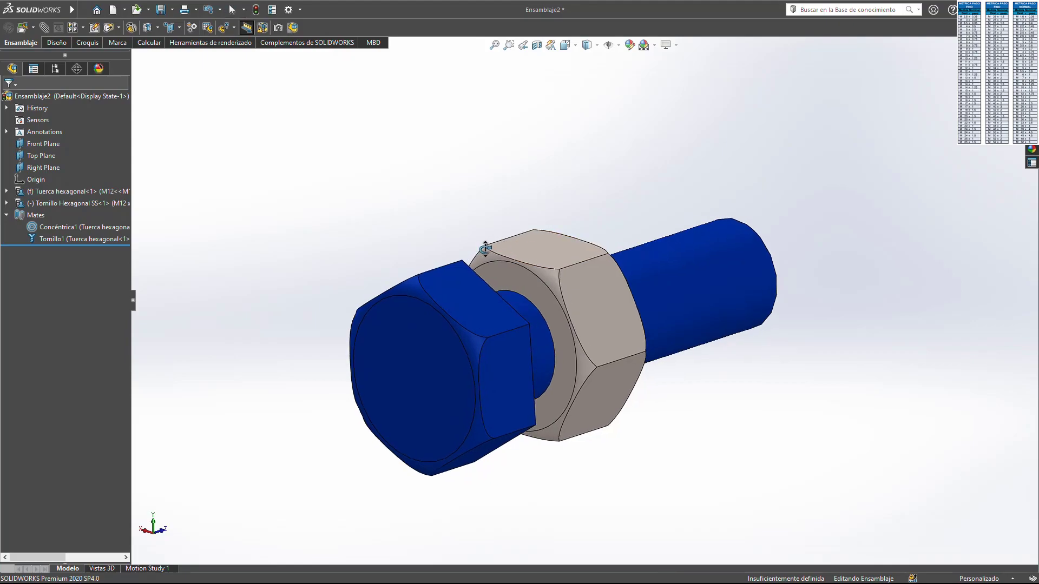
Measure nut face to bolt end, reading about 23.55 mm, then clear the selections
middle_drag(430, 236, 634, 284)
click(582, 259)
ctrl+click(736, 347)
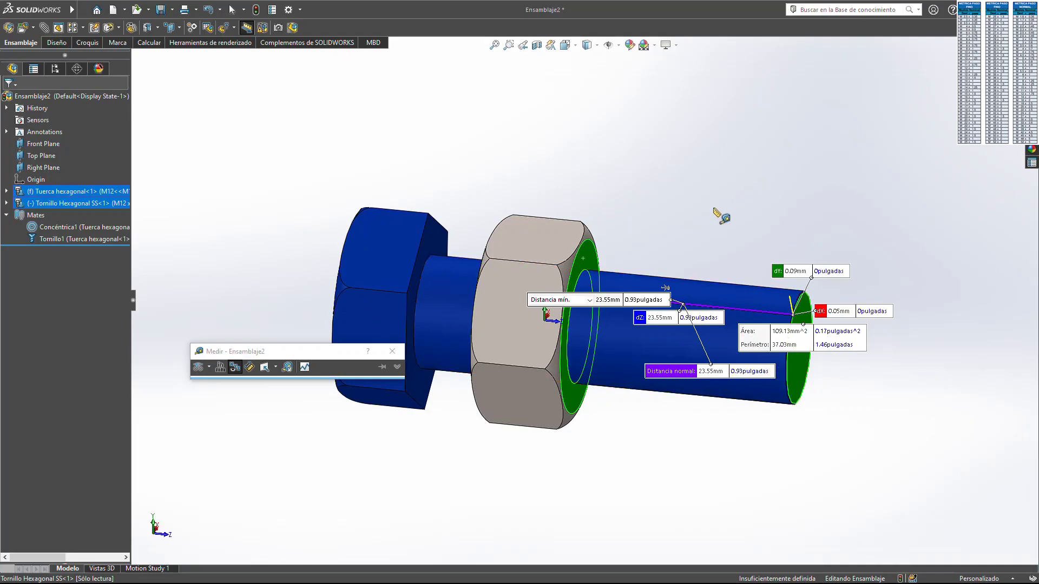
click(679, 219)
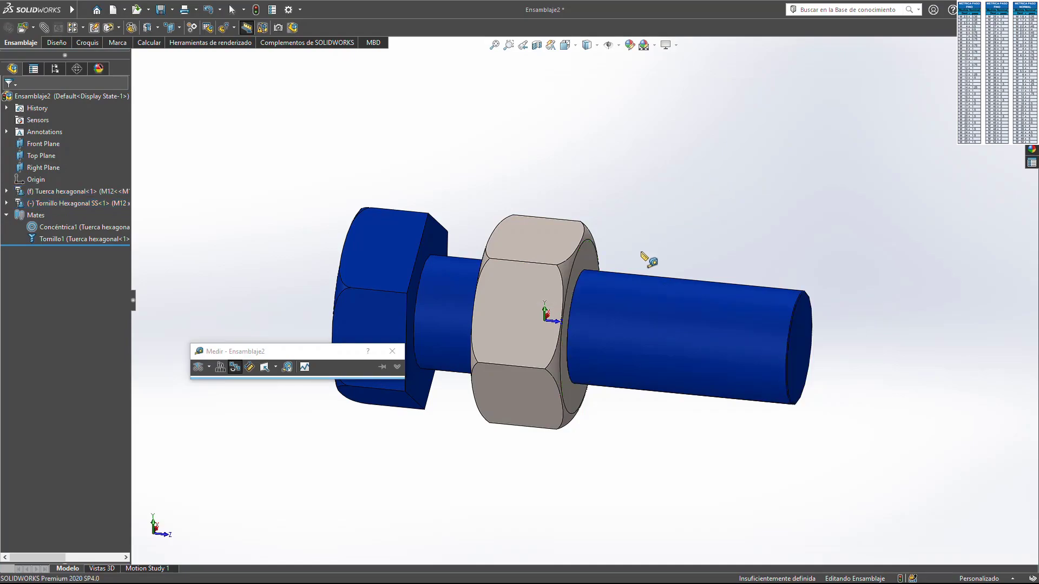
middle_drag(646, 257, 712, 283)
Switch to isometric, close the Measure window, and orbit the finished M12 assembly
key(ctrl+7)
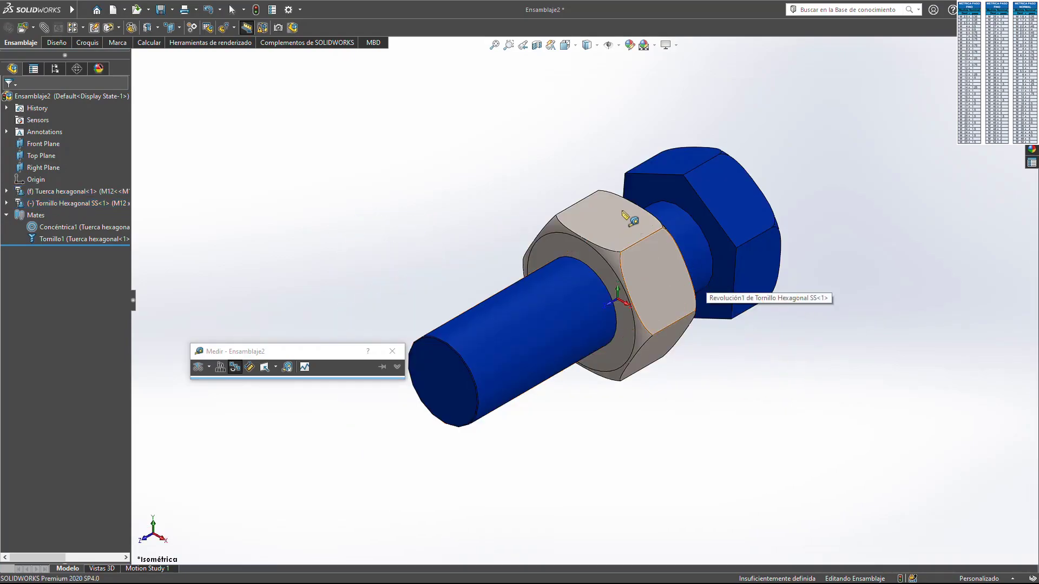
middle_drag(520, 216, 638, 204)
click(392, 351)
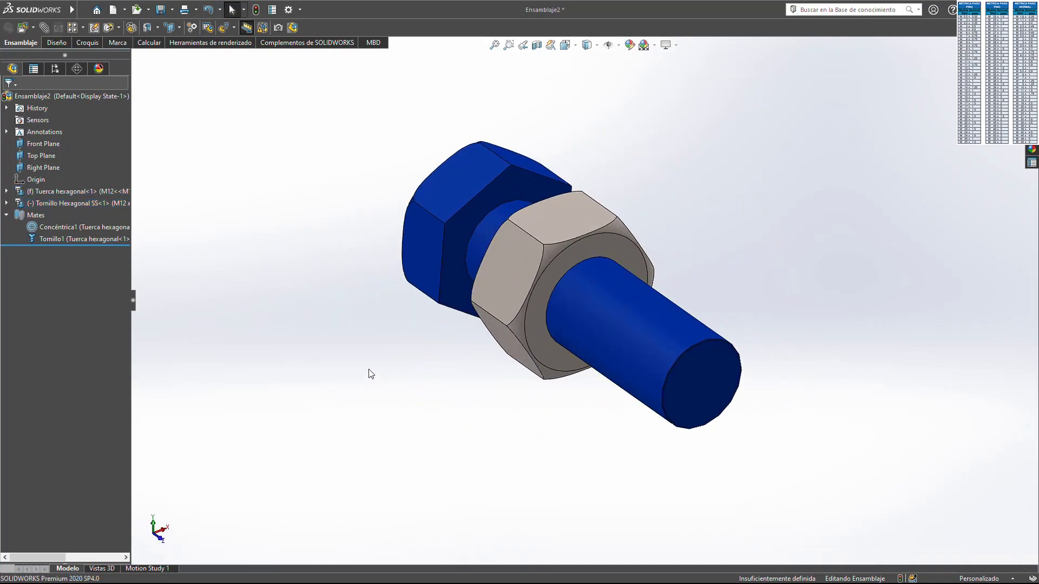
middle_drag(420, 292, 532, 267)
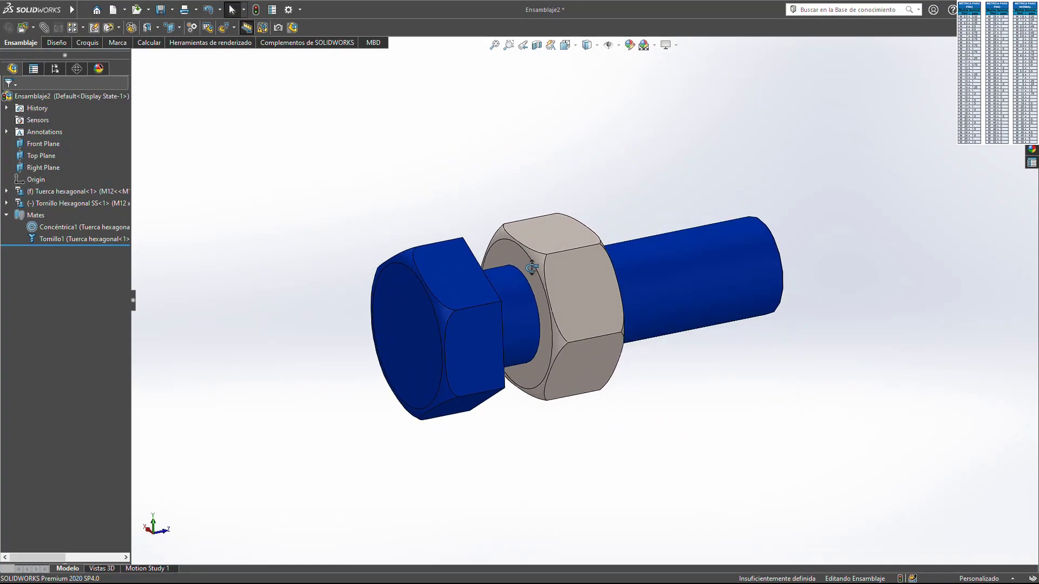